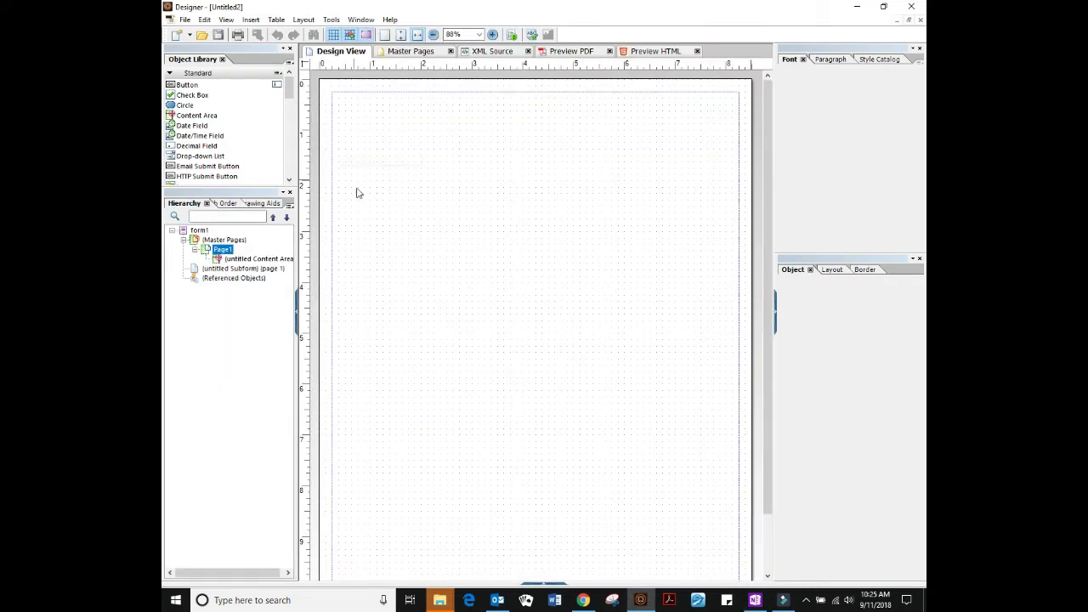
# - Rename the untitled content area under Page1 to Body1
pyautogui.click(271, 261)
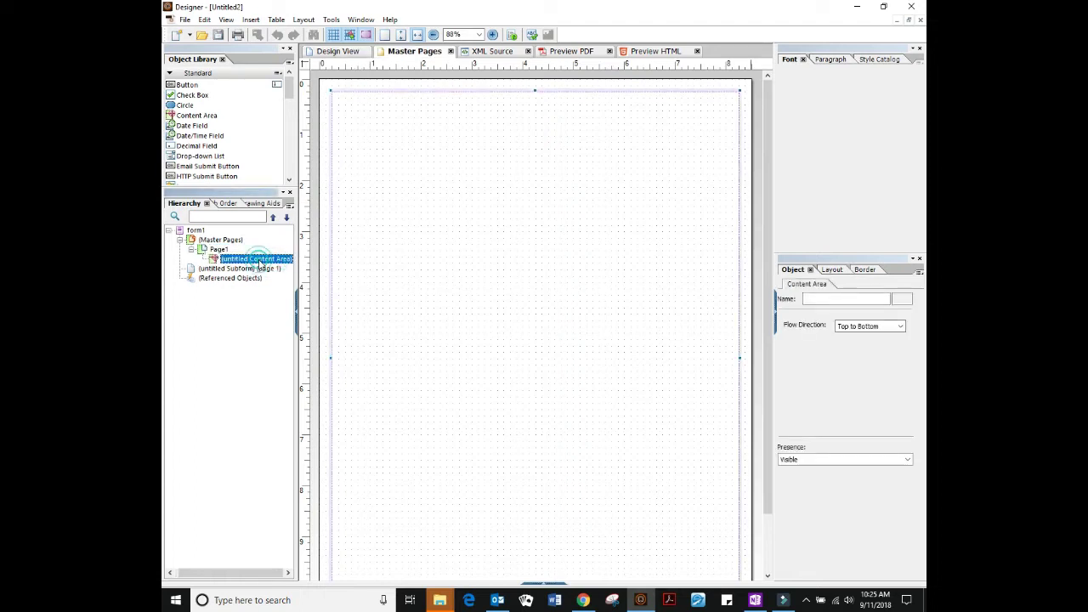
pyautogui.click(260, 262)
pyautogui.write('Body1')
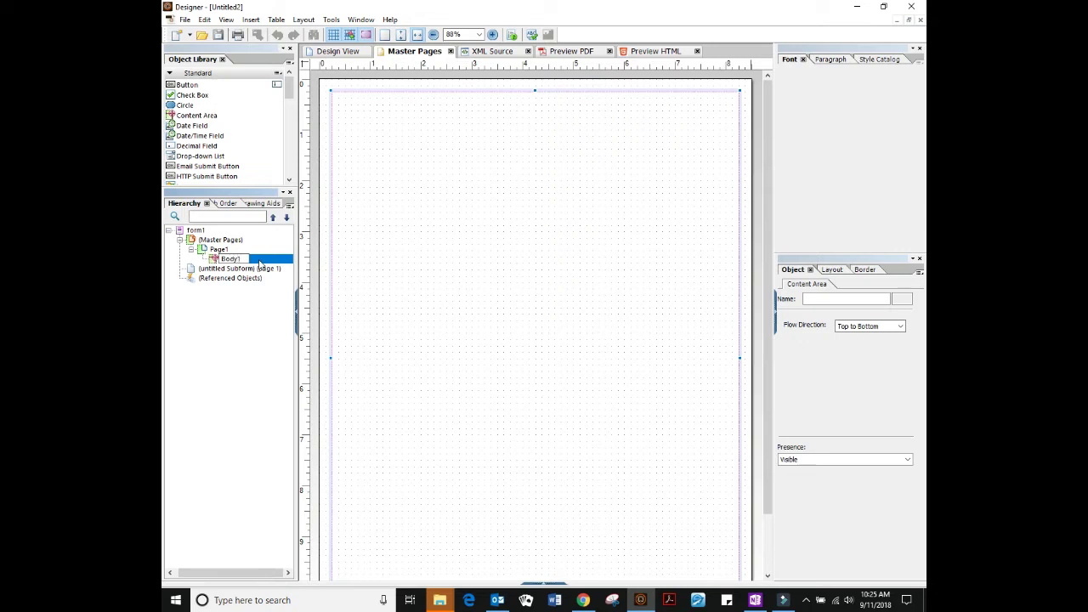
pyautogui.press('Return')
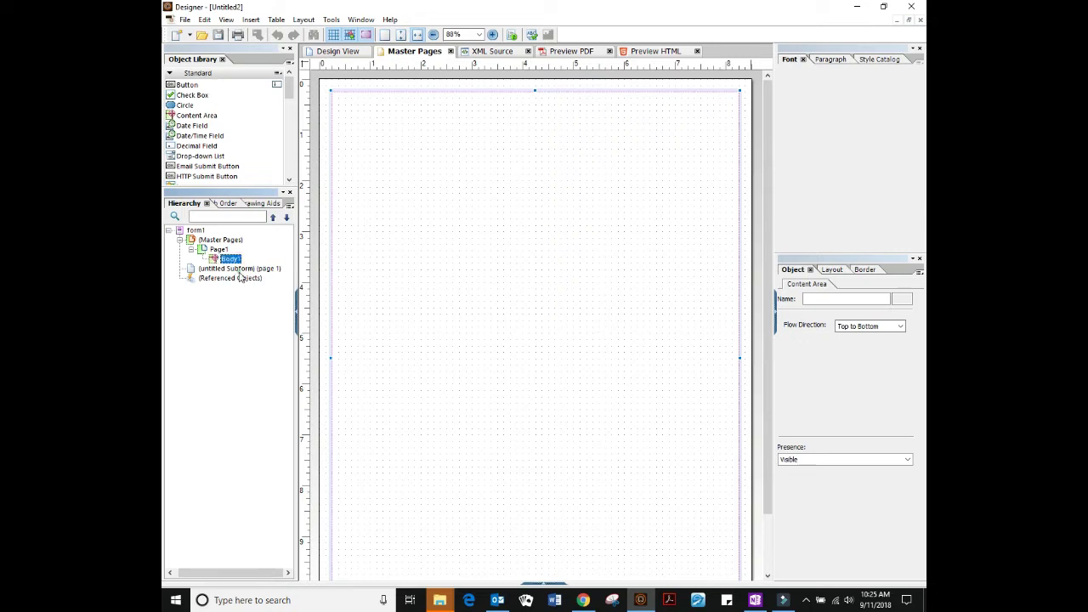
# - Rename the untitled page 1 subform to Main
pyautogui.click(242, 268)
pyautogui.click(238, 269)
pyautogui.write('Main')
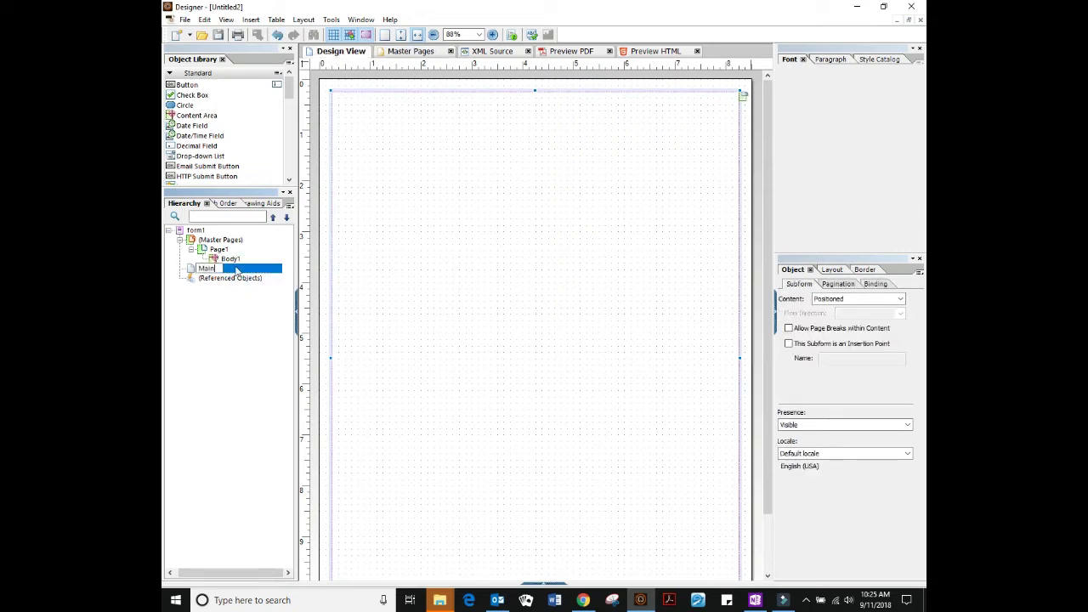
pyautogui.press('Return')
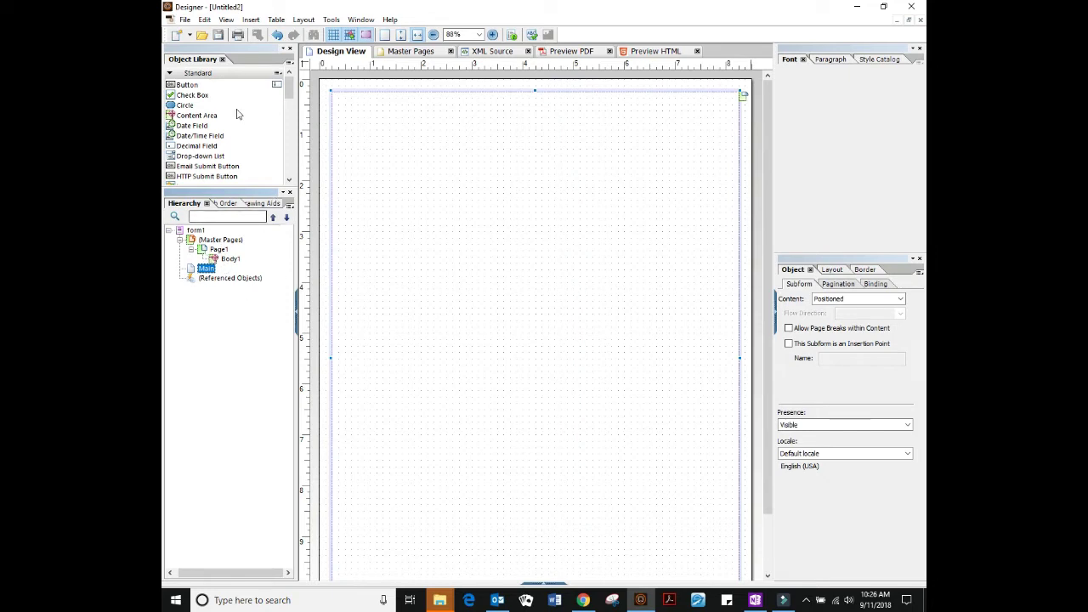
# - Set the drawing grid interval to 16 per inch in both X and Y, and return to the form hierarchy
pyautogui.click(262, 203)
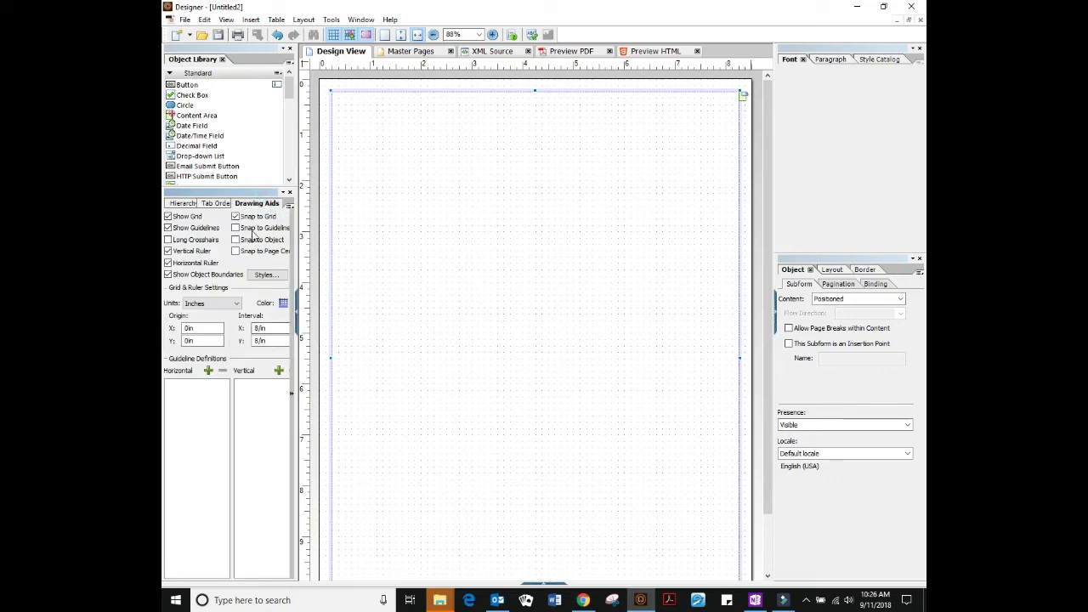
pyautogui.moveTo(295, 228); pyautogui.dragTo(311, 230)
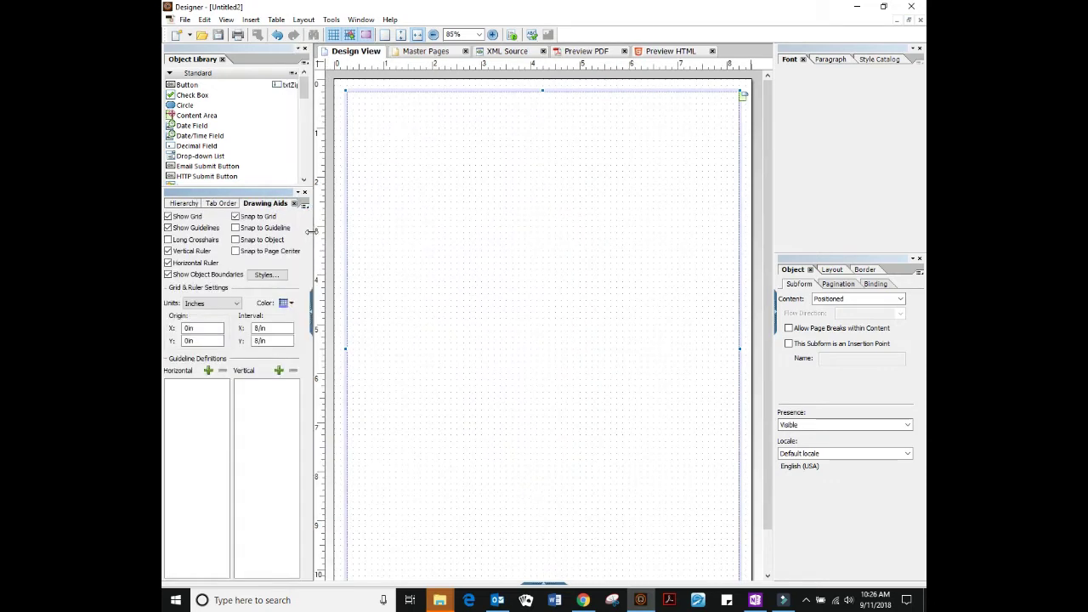
pyautogui.click(280, 328)
pyautogui.write('16')
pyautogui.press('Tab')
pyautogui.write('16')
pyautogui.press('Tab')
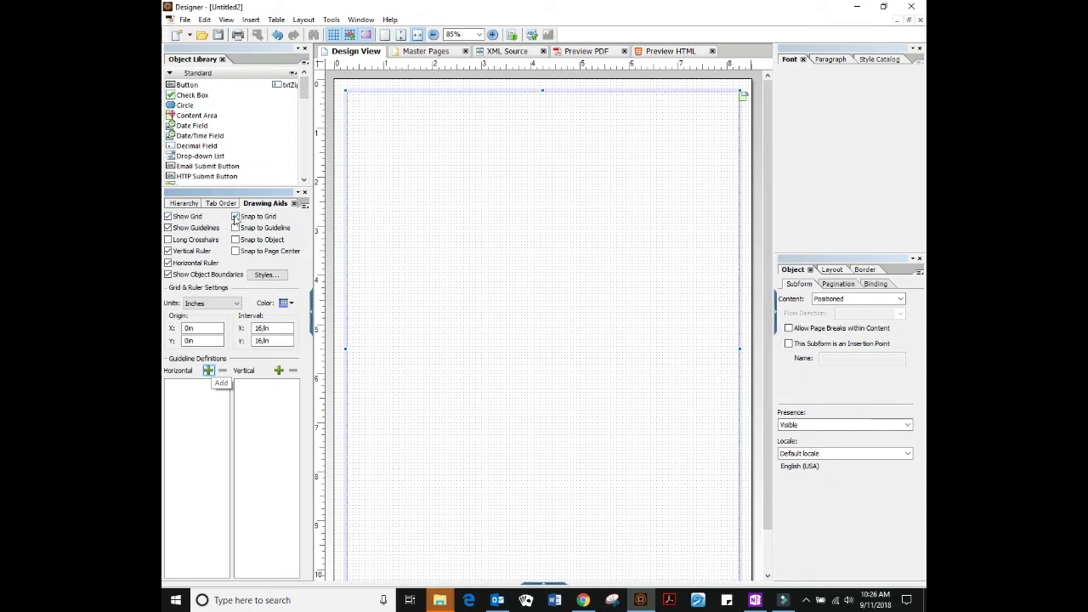
pyautogui.click(190, 204)
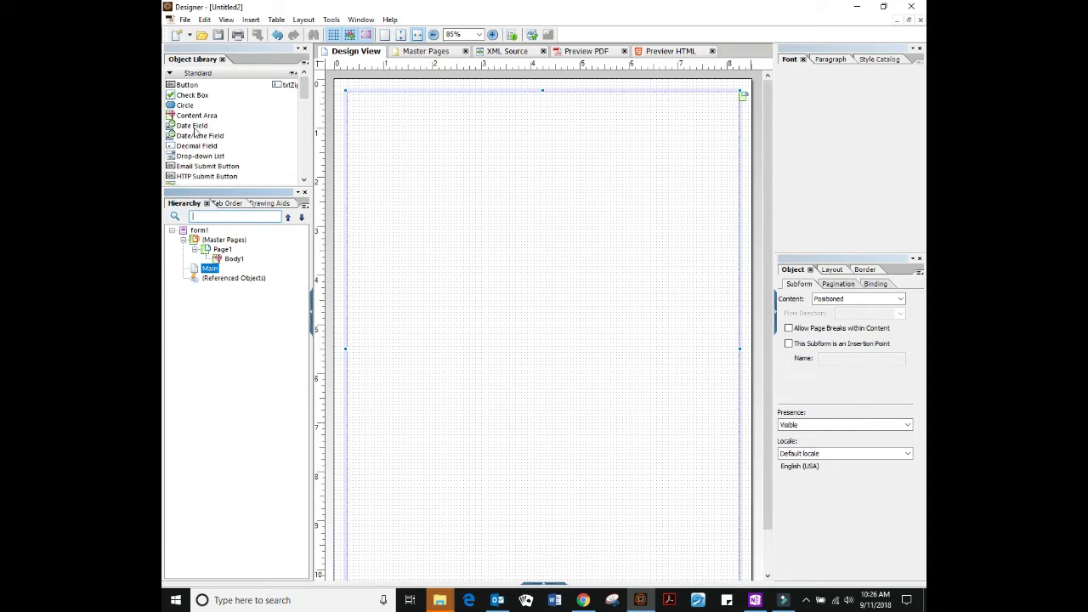
# - Place the TTT Header object at the top of the page and the TTT Footer object near its lower edge
pyautogui.moveTo(303, 85); pyautogui.dragTo(299, 136)
pyautogui.moveTo(200, 78); pyautogui.dragTo(432, 112)
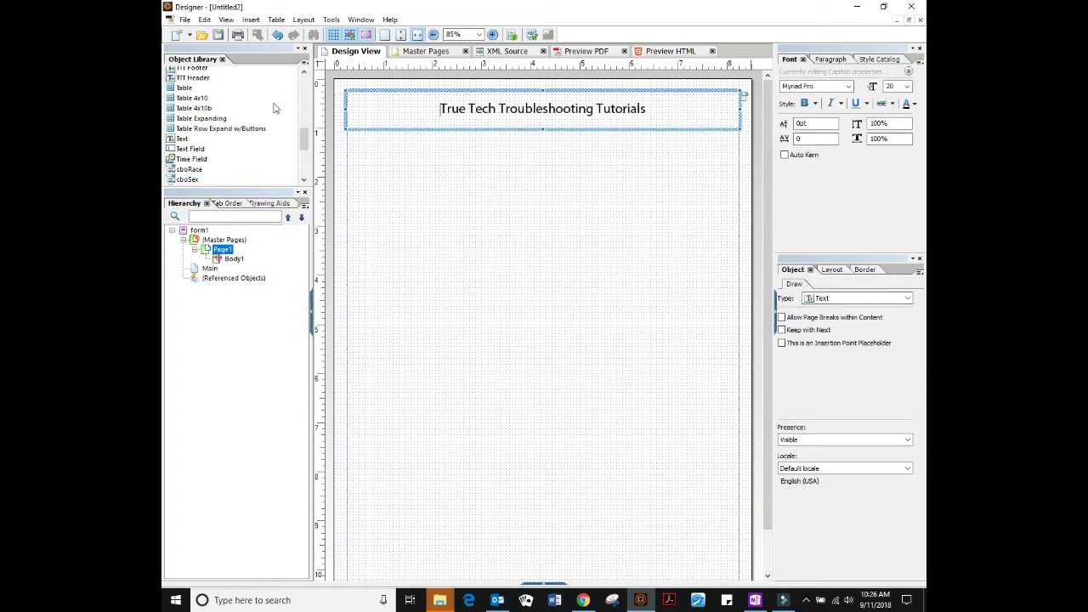
pyautogui.moveTo(191, 70); pyautogui.dragTo(503, 549)
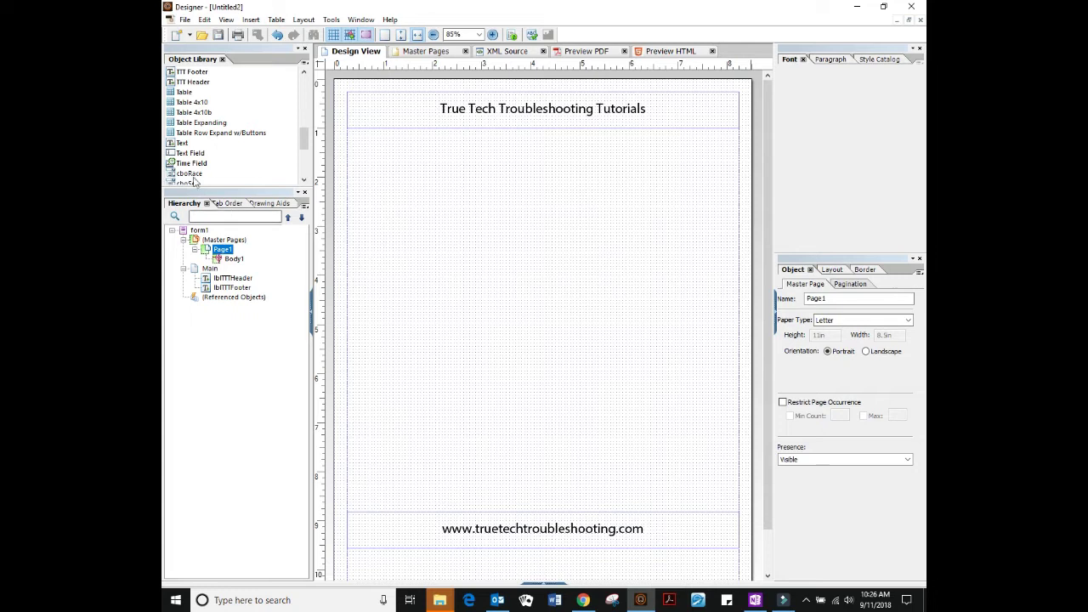
# - Add a text object mid-page with the Part 2 topic outline, from File Types (dynamic pdf) to Saving a start Template, and enlarge its box
pyautogui.moveTo(218, 142); pyautogui.dragTo(481, 238)
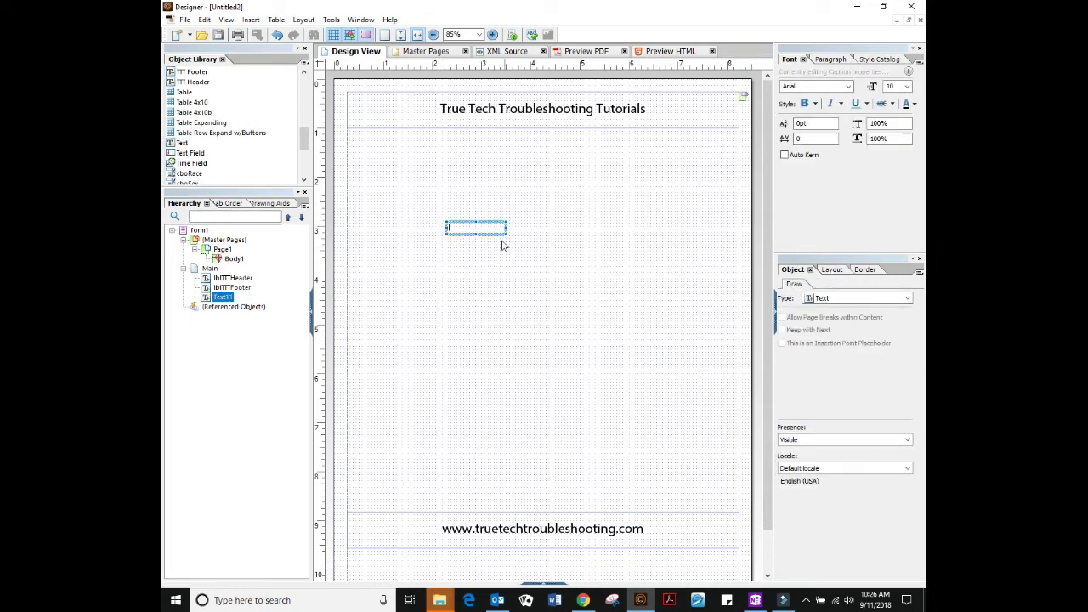
pyautogui.write('Part 2 File Types (dynamic pdf) XML Source Form Properties • Defaults • Default Font • PreviewDynamic XML Drawing Aids Saving a start Template')
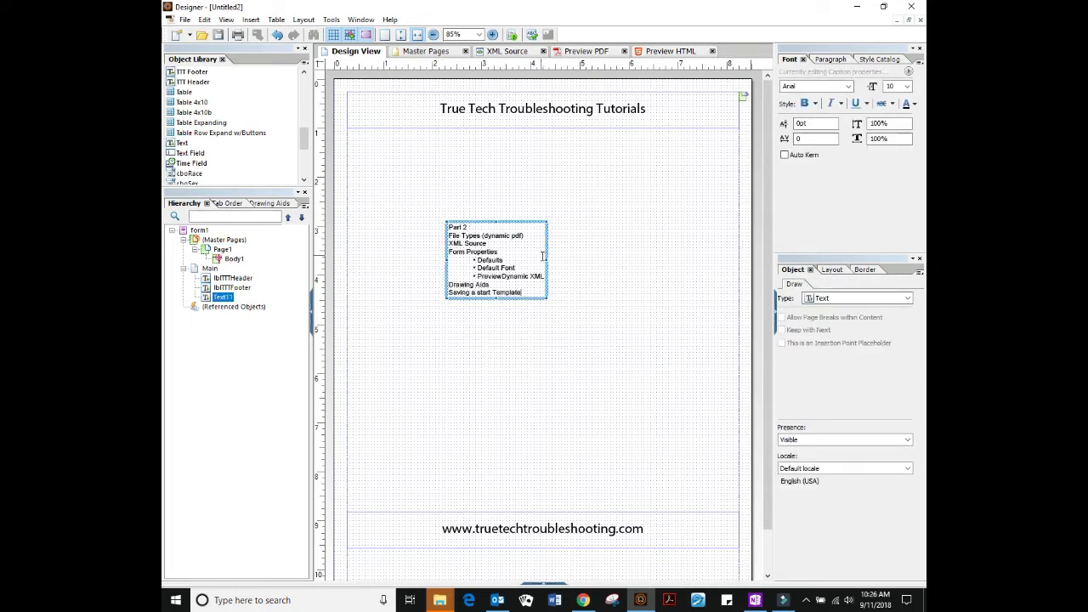
pyautogui.moveTo(547, 298); pyautogui.dragTo(579, 338)
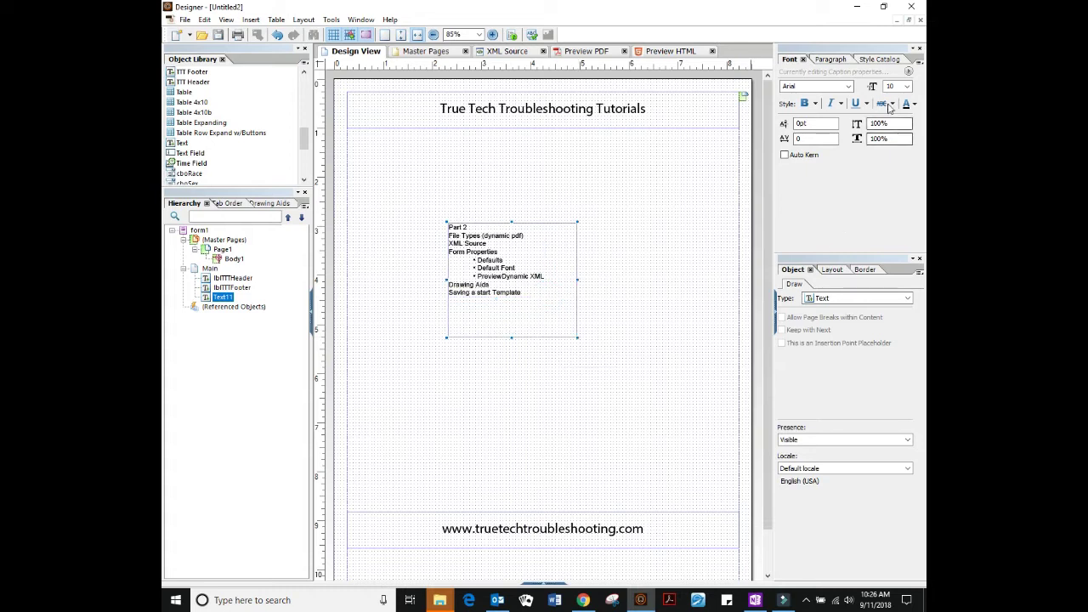
# - Set the outline text's font size to 18 and enlarge its box to about 3.44 by 3.06 in
pyautogui.click(907, 86)
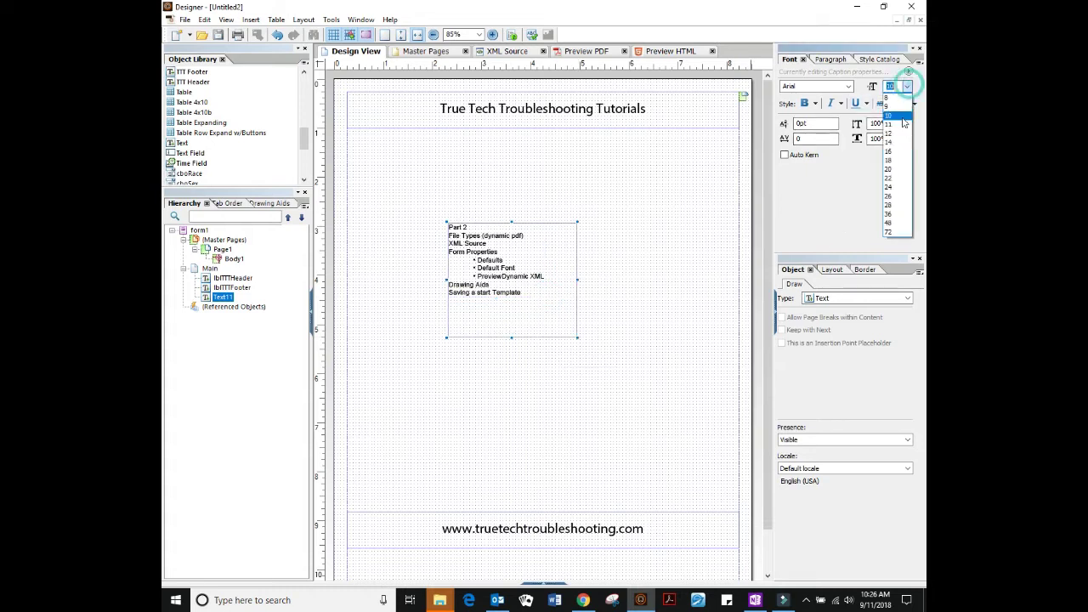
pyautogui.click(901, 161)
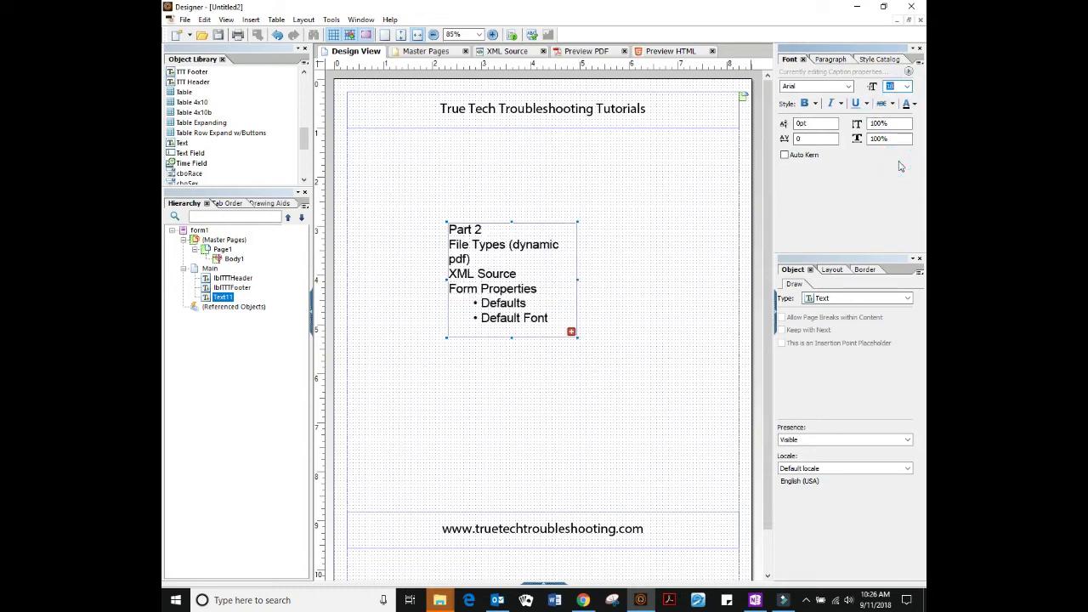
pyautogui.moveTo(579, 337); pyautogui.dragTo(619, 378)
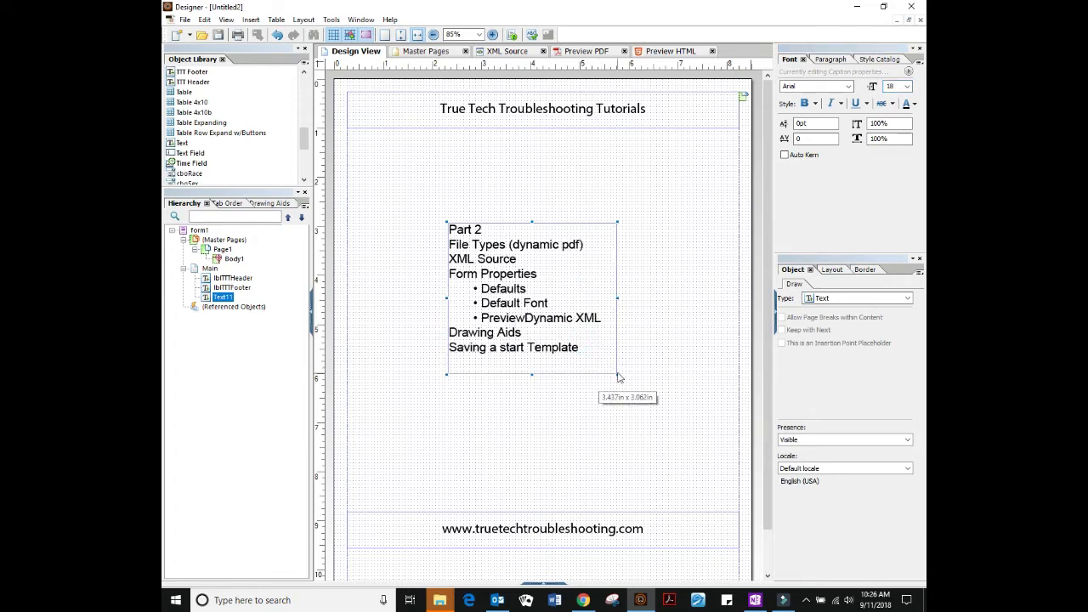
pyautogui.click(481, 240)
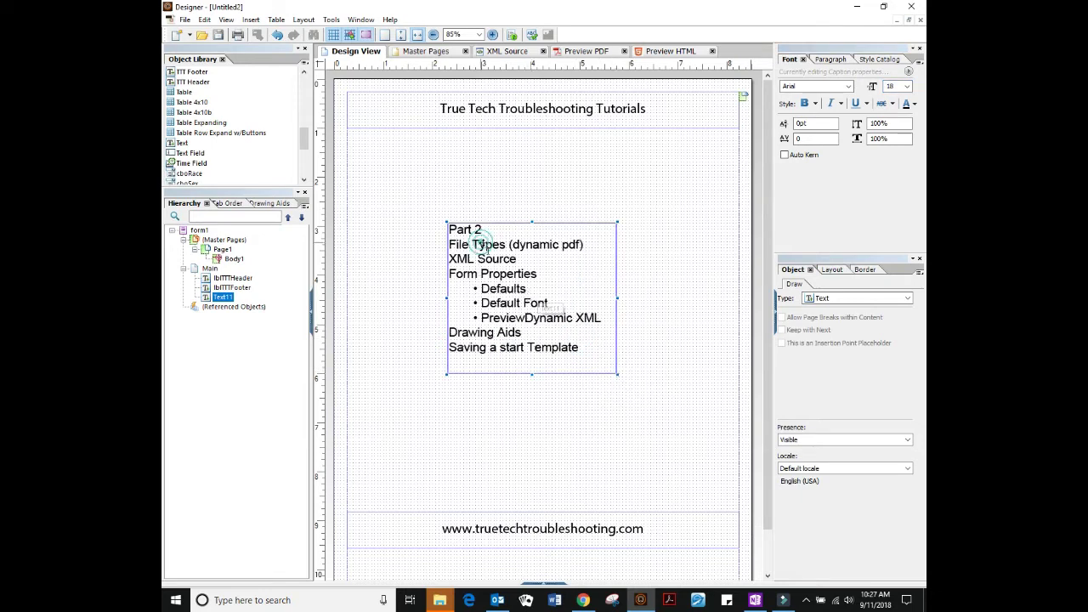
# - Save the form to the Desktop as Template in the Adobe Dynamic XML Form (*.pdf) format
pyautogui.click(185, 21)
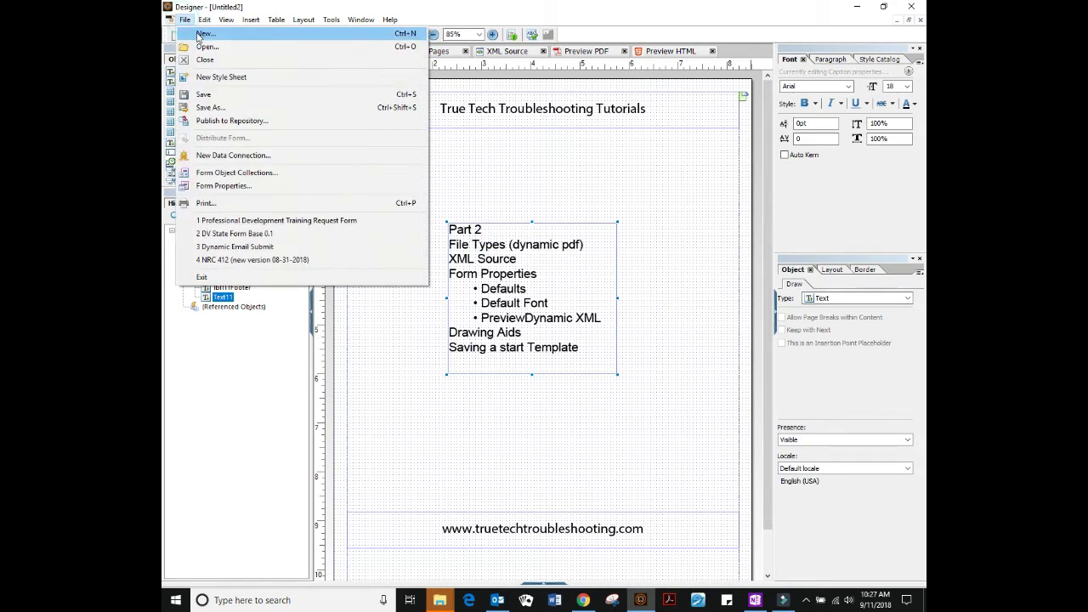
pyautogui.click(216, 108)
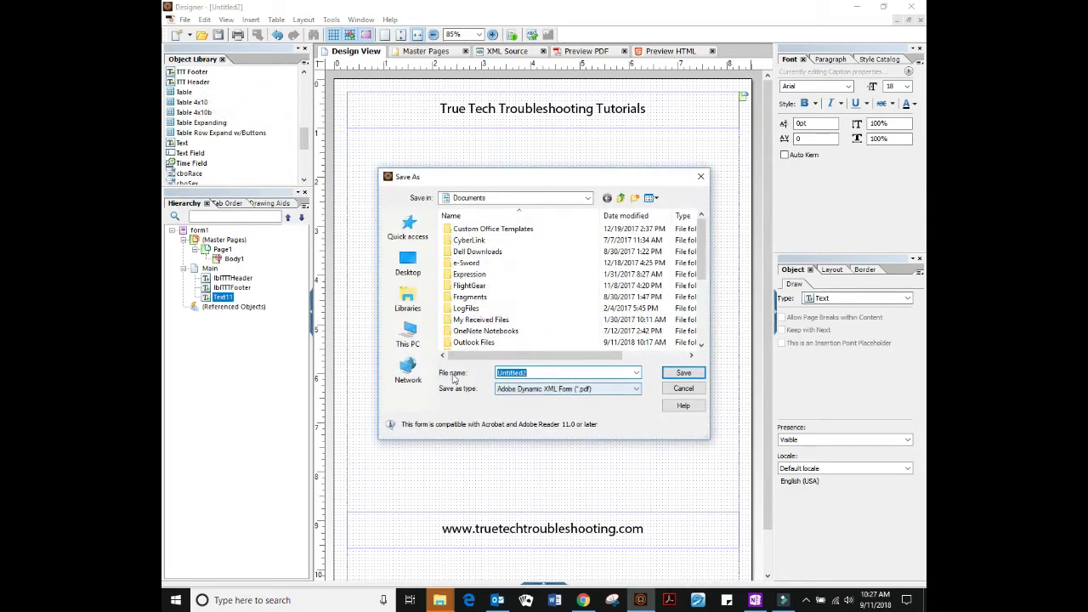
pyautogui.click(636, 389)
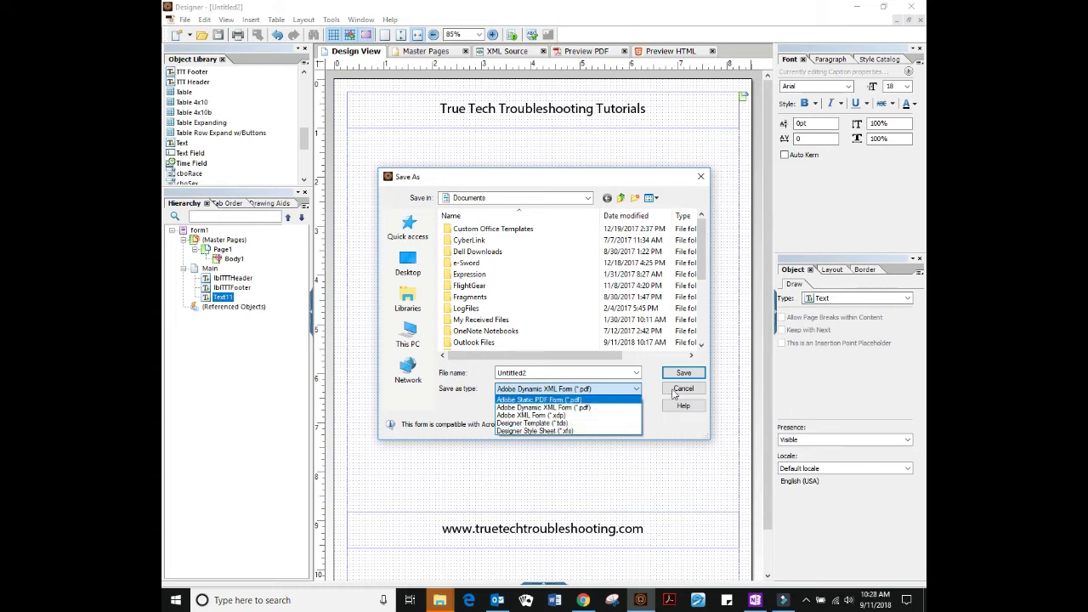
pyautogui.click(582, 408)
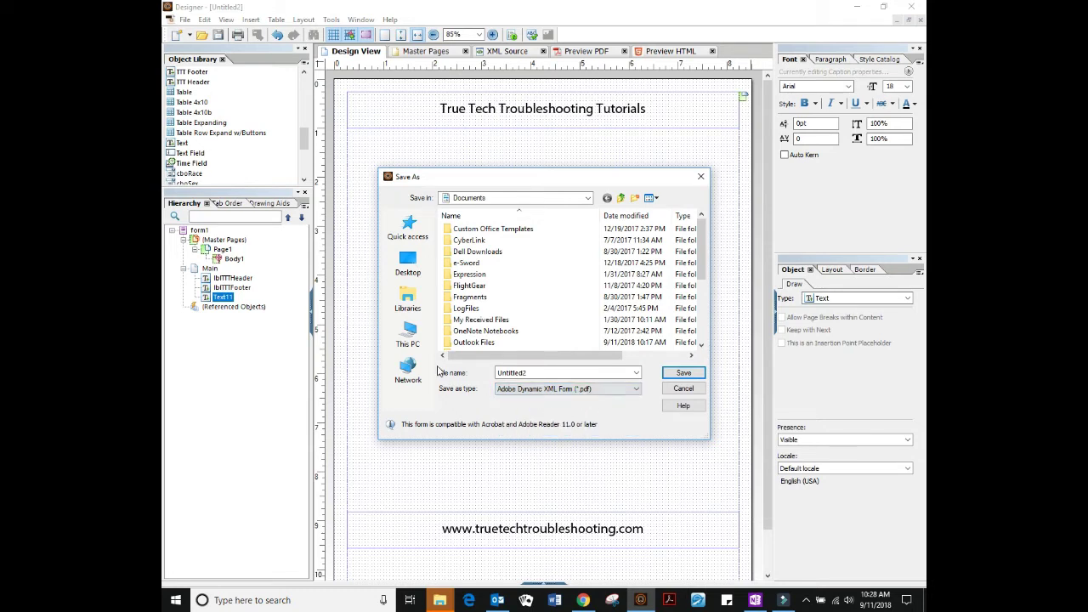
pyautogui.click(409, 264)
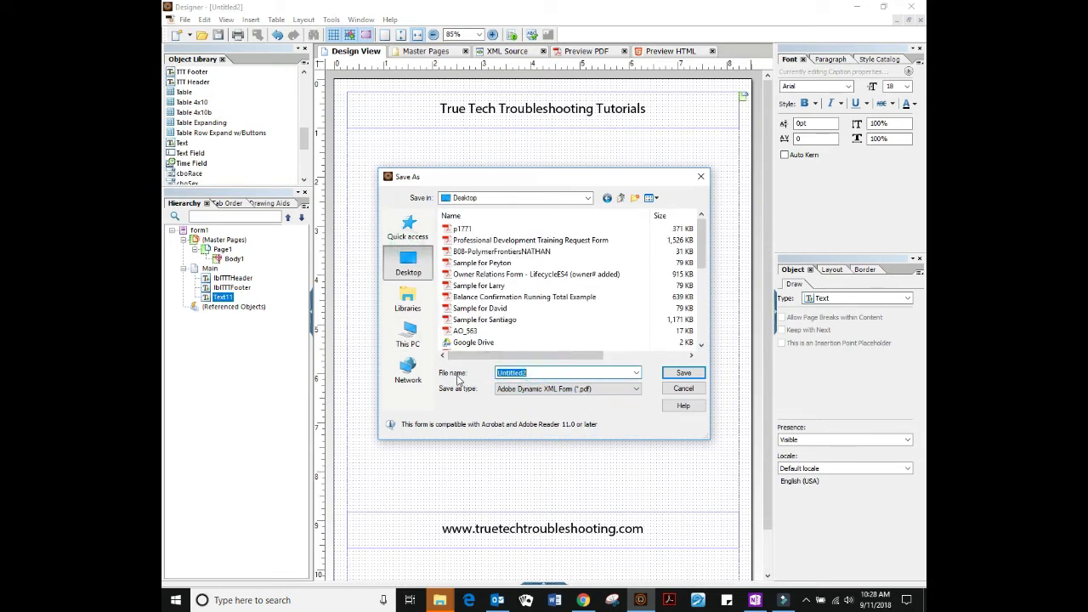
pyautogui.write('Template')
pyautogui.moveTo(557, 372); pyautogui.dragTo(491, 382)
pyautogui.write('Tem')
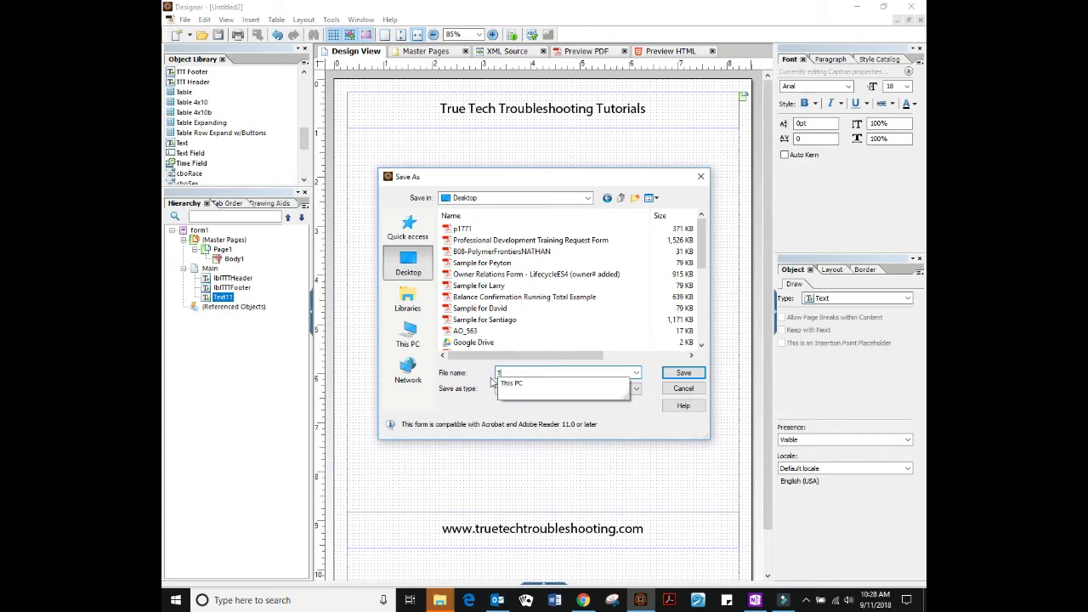
pyautogui.click(679, 376)
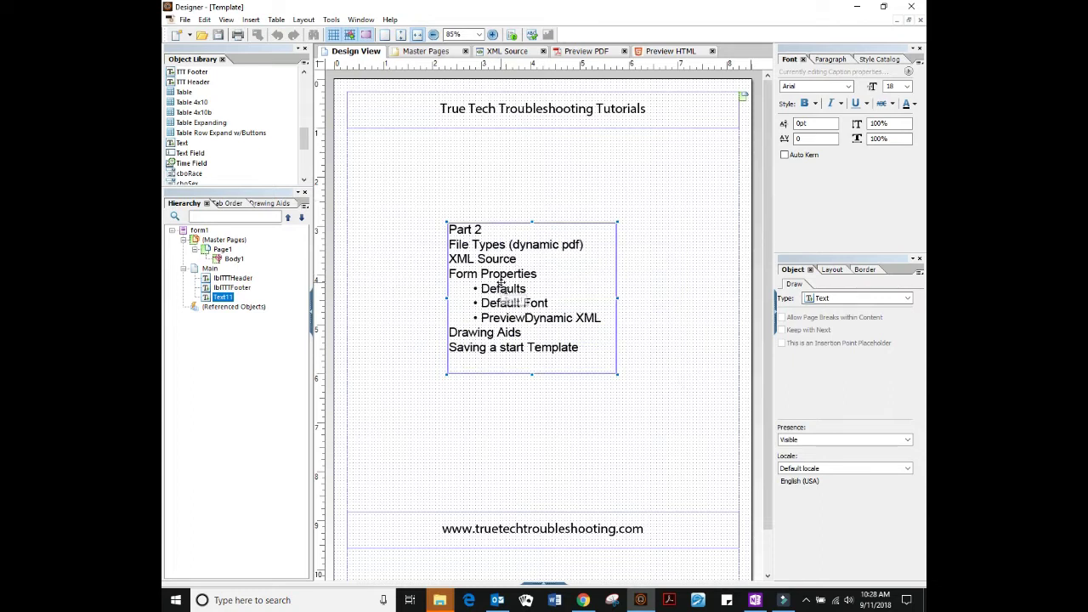
# - Move the outline text object above the footer in the hierarchy and rename it lblPart2
pyautogui.moveTo(502, 285); pyautogui.dragTo(226, 288)
pyautogui.click(226, 288)
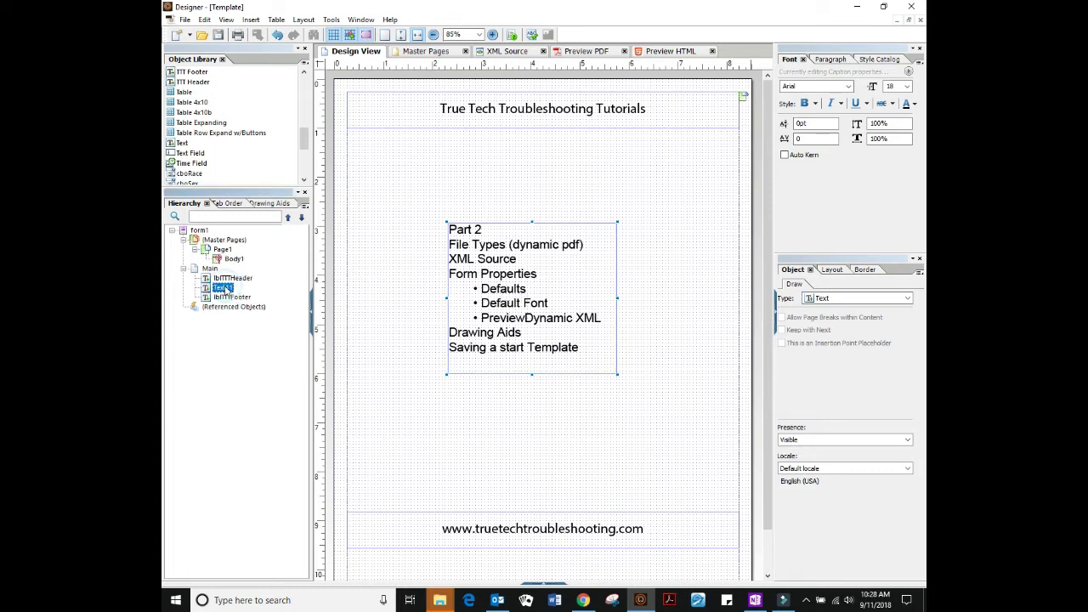
pyautogui.write('ob')
pyautogui.write('lblPart2')
pyautogui.press('Return')
# - Close the Preview HTML view of the form
pyautogui.click(500, 250)
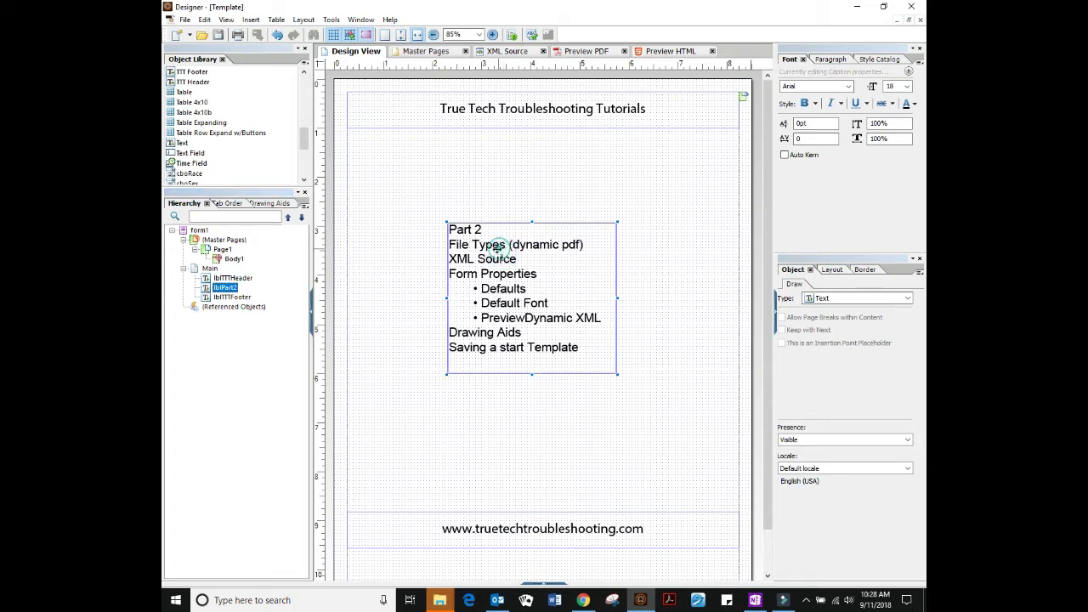
pyautogui.click(494, 259)
pyautogui.click(712, 51)
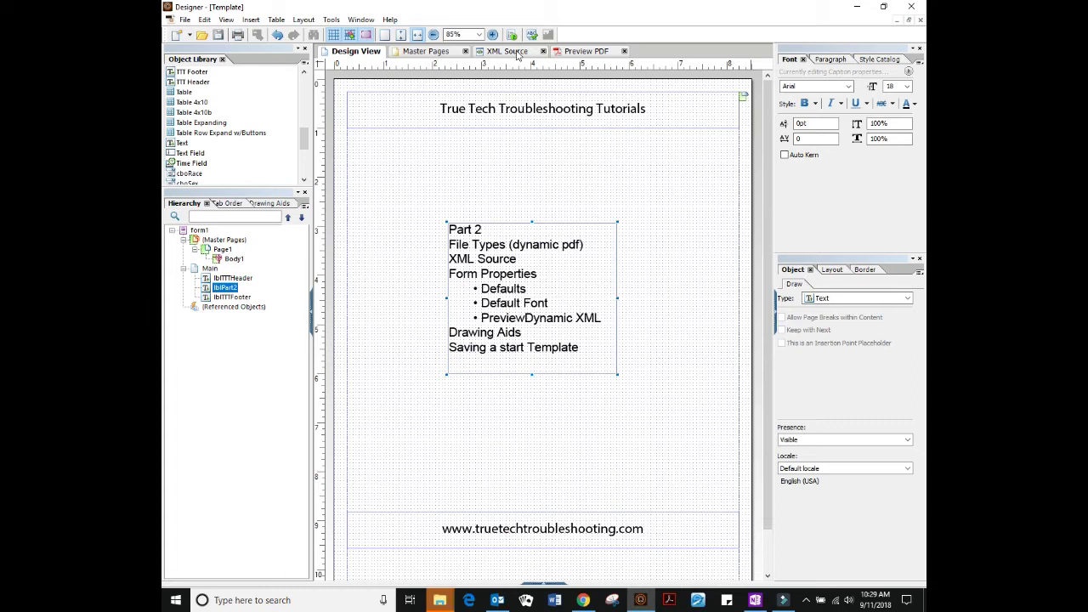
# - Examine the lblPart2 draw element in the form's XML source, and return to the design view
pyautogui.click(510, 51)
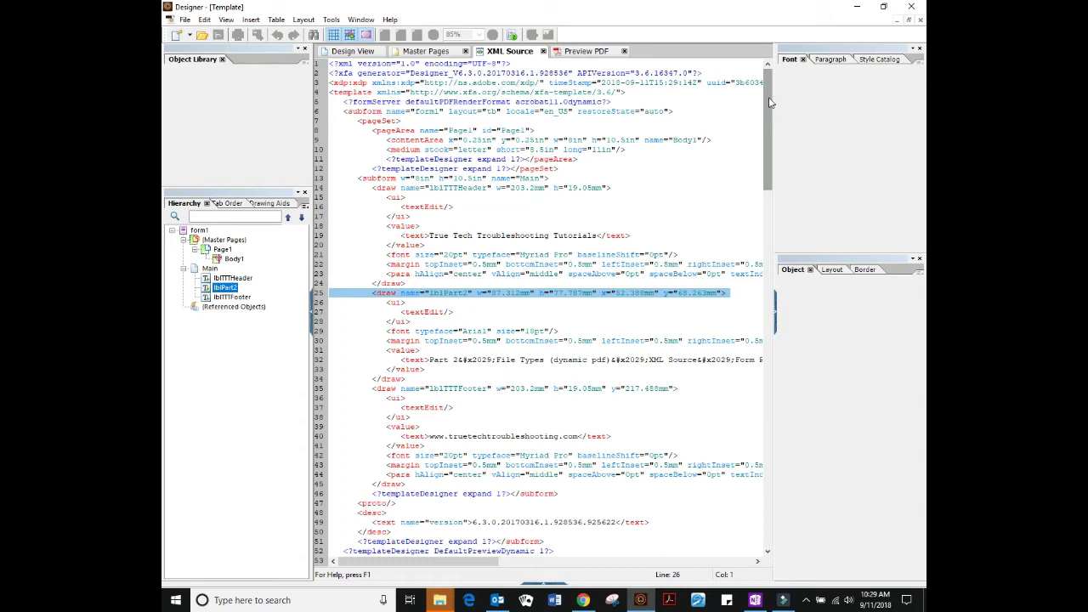
pyautogui.moveTo(769, 102); pyautogui.dragTo(765, 138)
pyautogui.moveTo(458, 305)
pyautogui.mouseDown()
pyautogui.moveTo(412, 296)
pyautogui.moveTo(393, 266)
pyautogui.mouseUp()
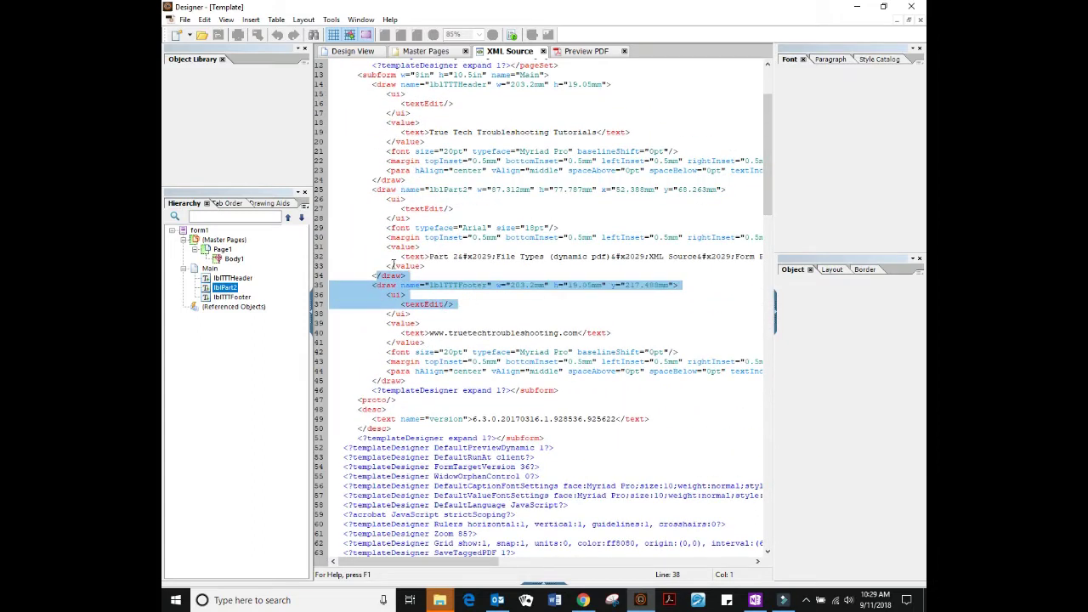
pyautogui.moveTo(375, 191); pyautogui.dragTo(400, 190)
pyautogui.moveTo(413, 280)
pyautogui.mouseDown()
pyautogui.moveTo(366, 247)
pyautogui.moveTo(339, 191)
pyautogui.mouseUp()
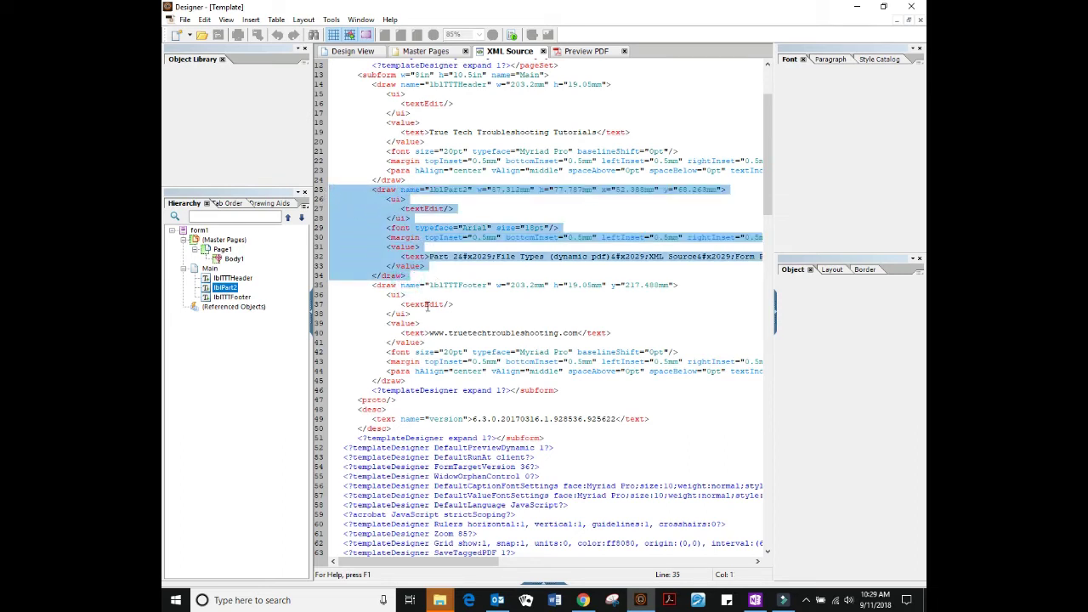
pyautogui.click(352, 51)
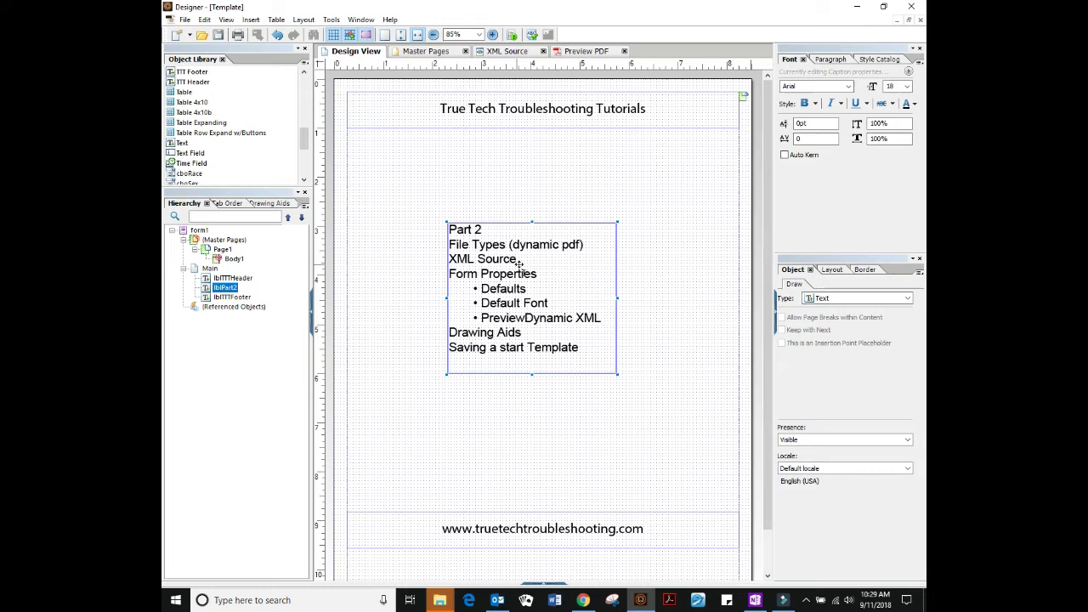
# - Set the form's default target version to Acrobat and Adobe Reader 12.0 or later in the form properties
pyautogui.click(185, 20)
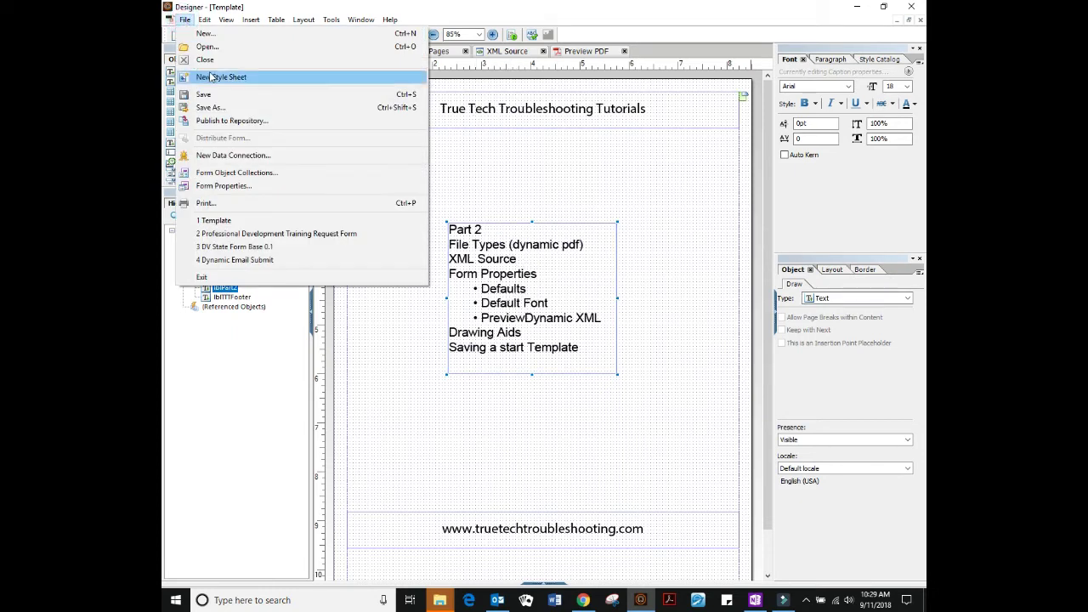
pyautogui.click(228, 186)
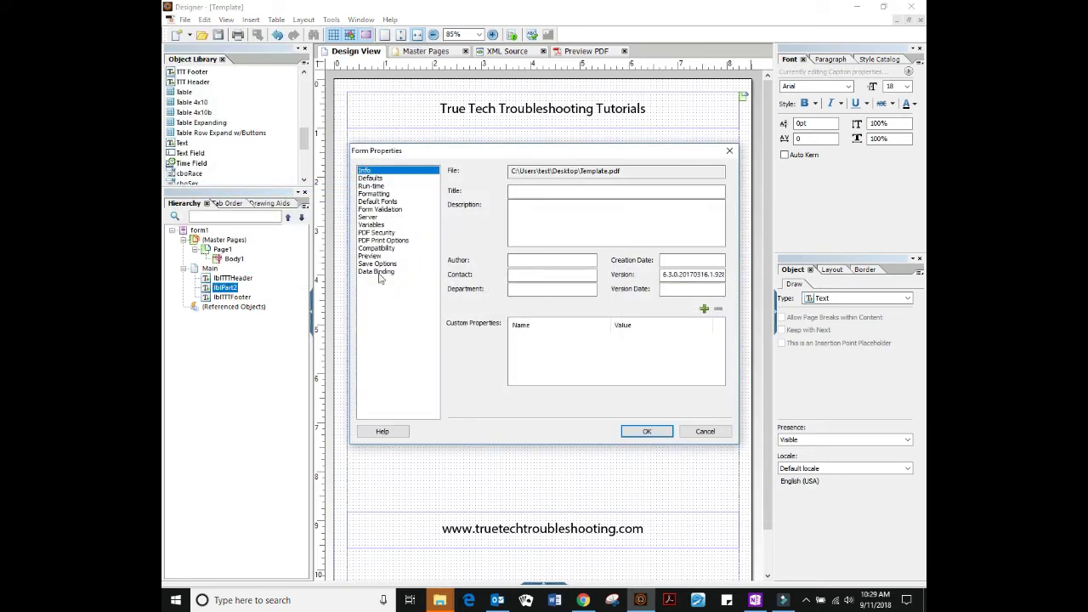
pyautogui.click(372, 179)
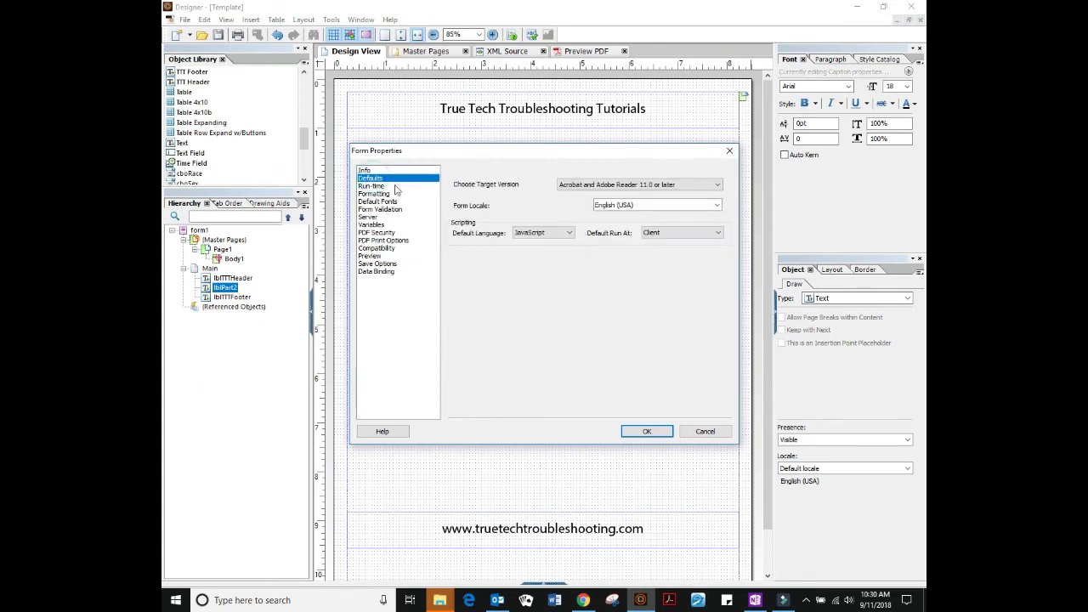
pyautogui.click(623, 186)
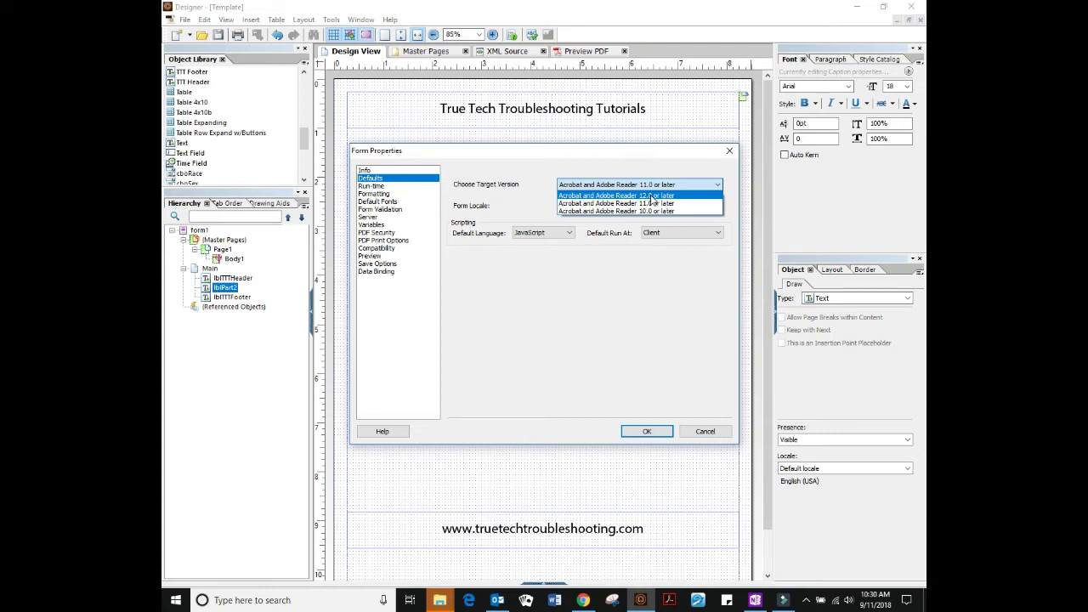
pyautogui.click(652, 197)
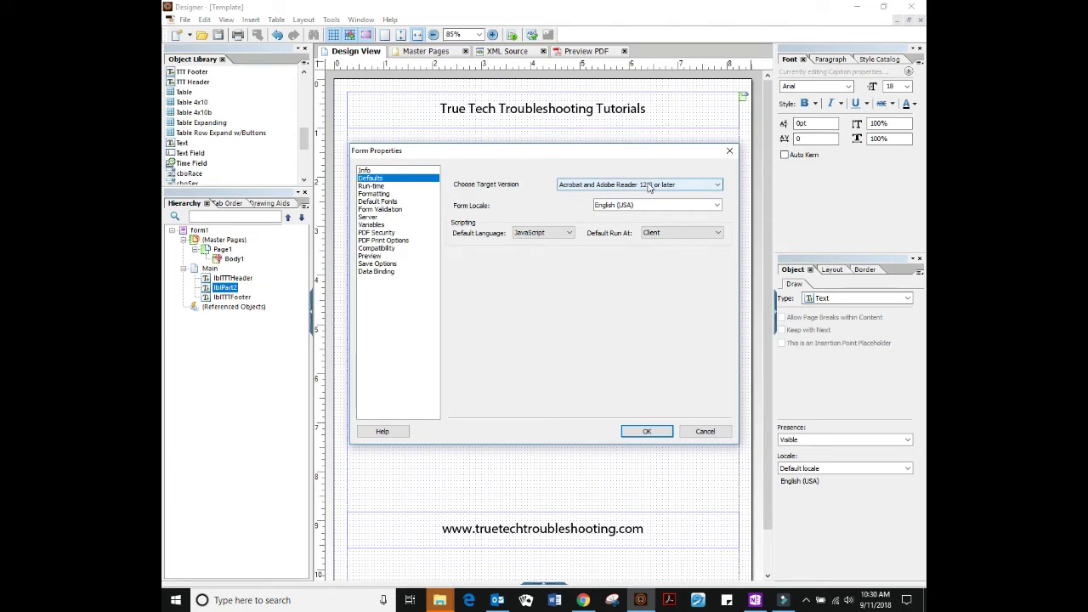
pyautogui.click(649, 187)
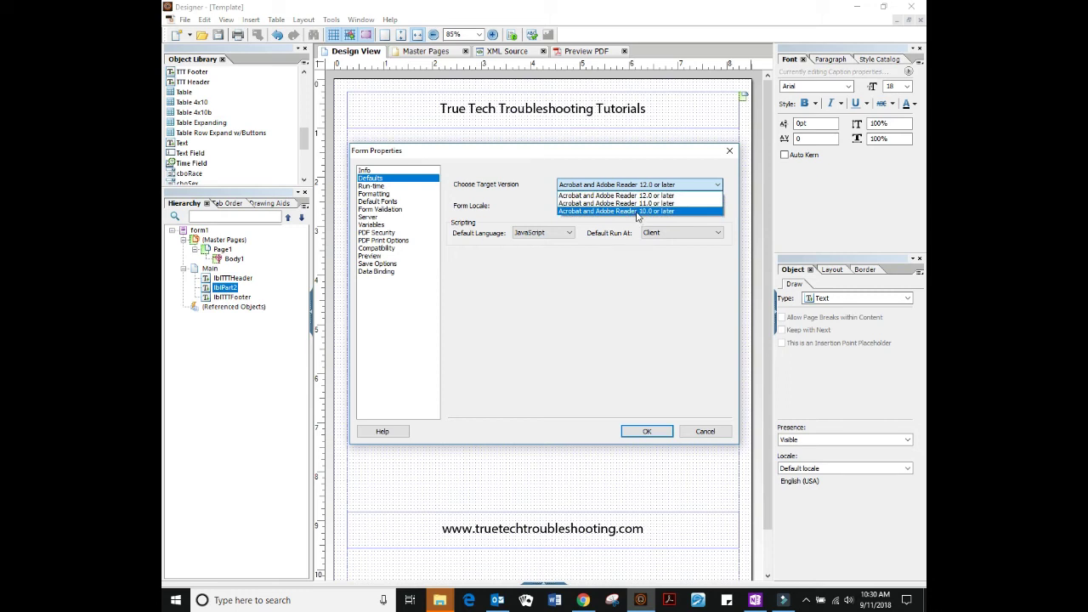
pyautogui.click(629, 195)
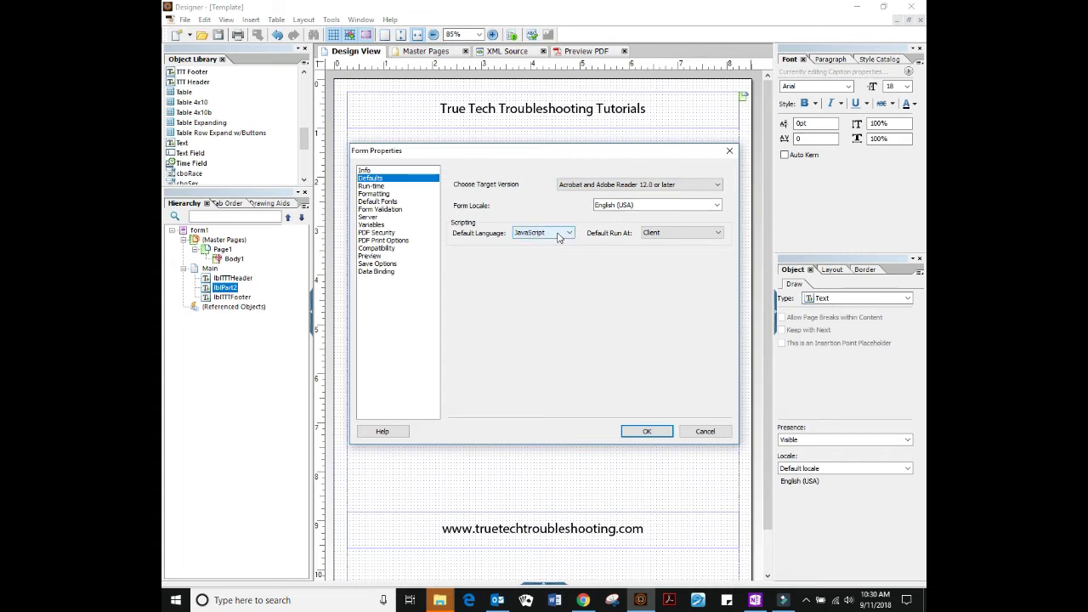
# - Choose Client as the default location where the form's scripts run
pyautogui.click(715, 233)
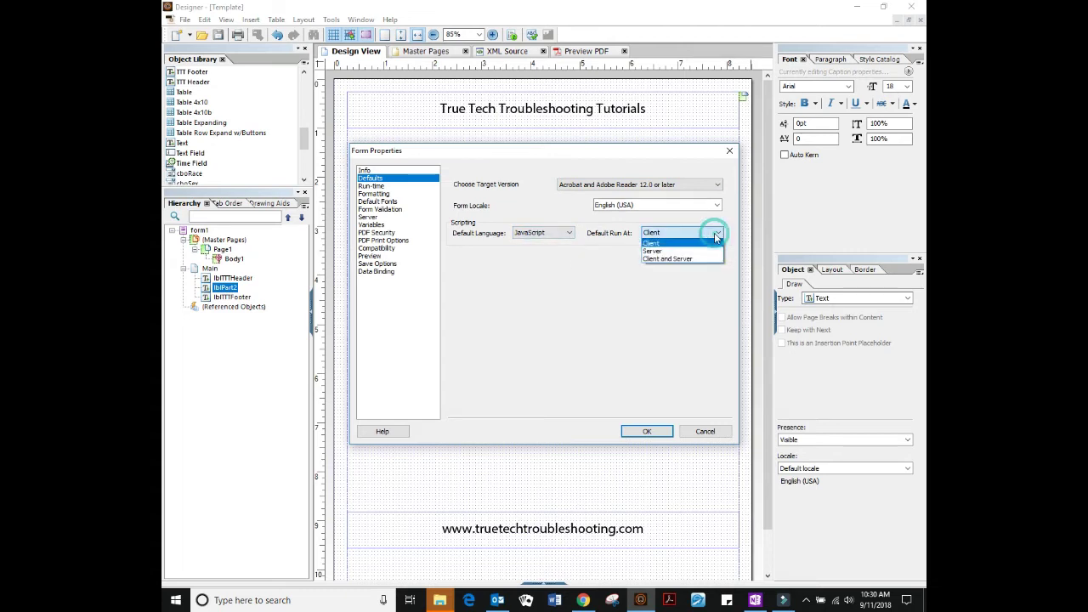
pyautogui.click(715, 235)
pyautogui.click(685, 233)
pyautogui.click(684, 244)
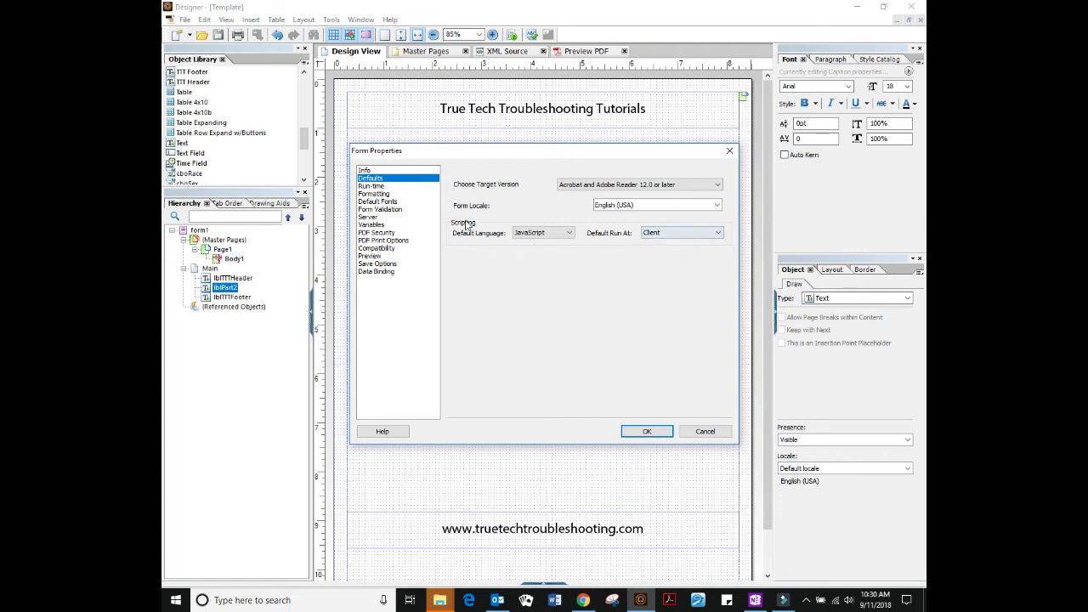
# - Set the form's default caption font to Arial, leaving its size at 10
pyautogui.click(376, 202)
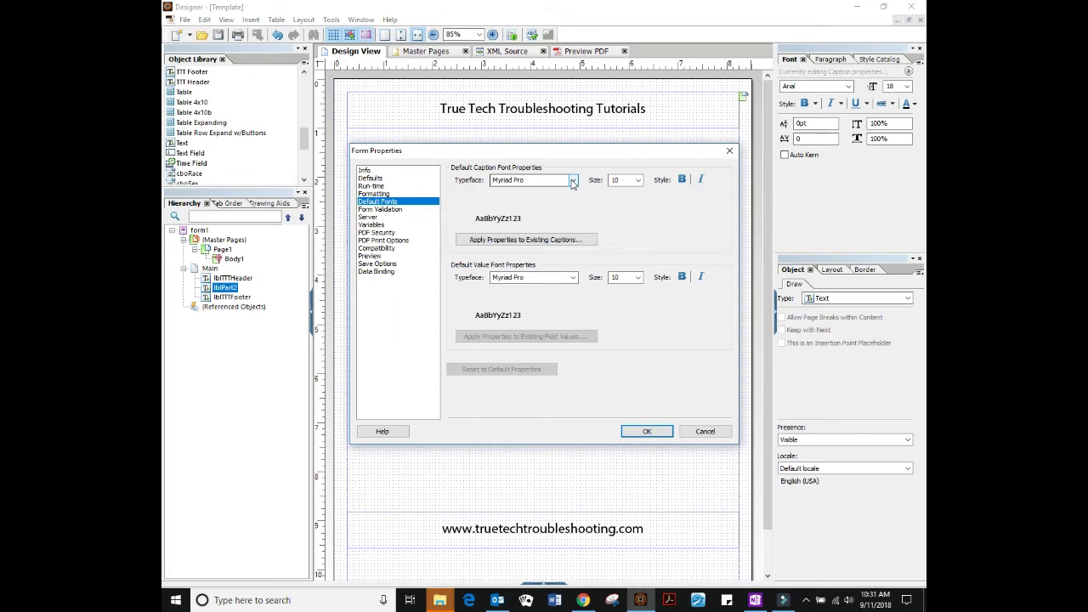
pyautogui.click(637, 180)
pyautogui.click(637, 181)
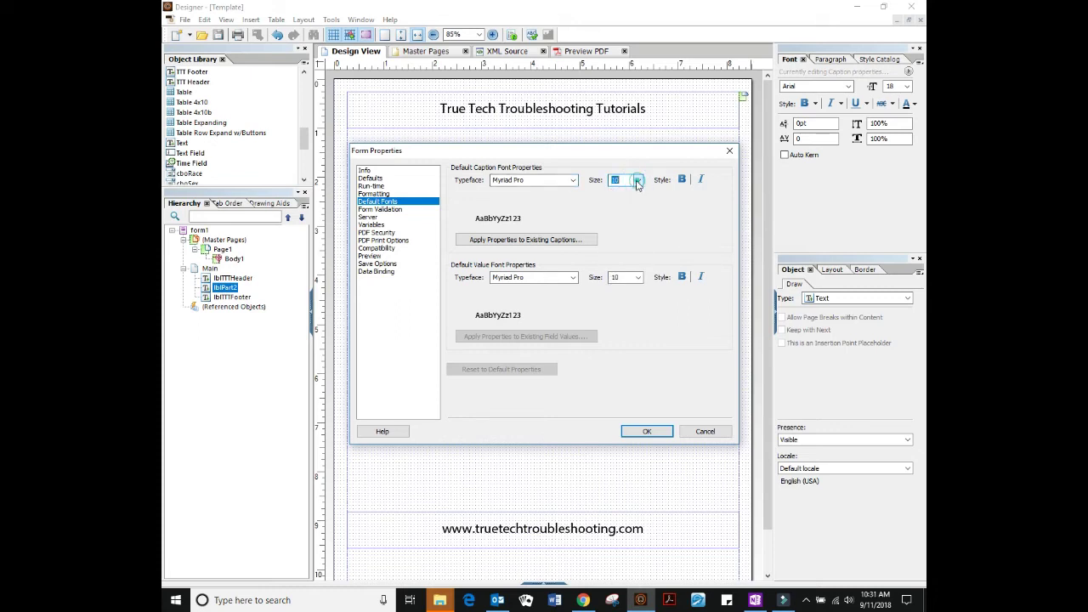
pyautogui.click(572, 181)
pyautogui.scroll(-3, 596, 212)
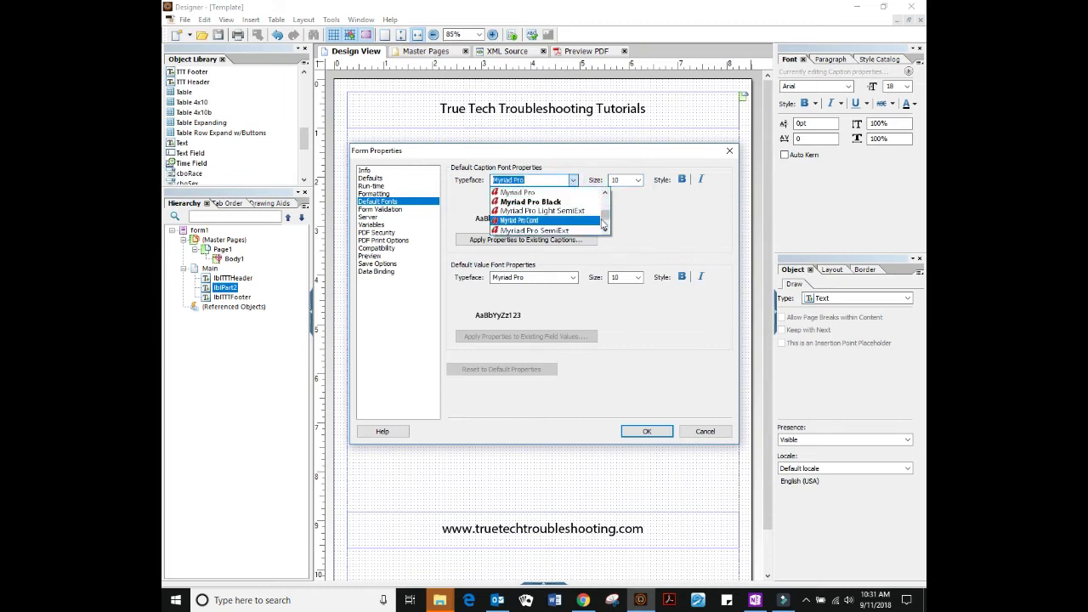
pyautogui.moveTo(603, 223); pyautogui.dragTo(602, 211)
pyautogui.click(587, 210)
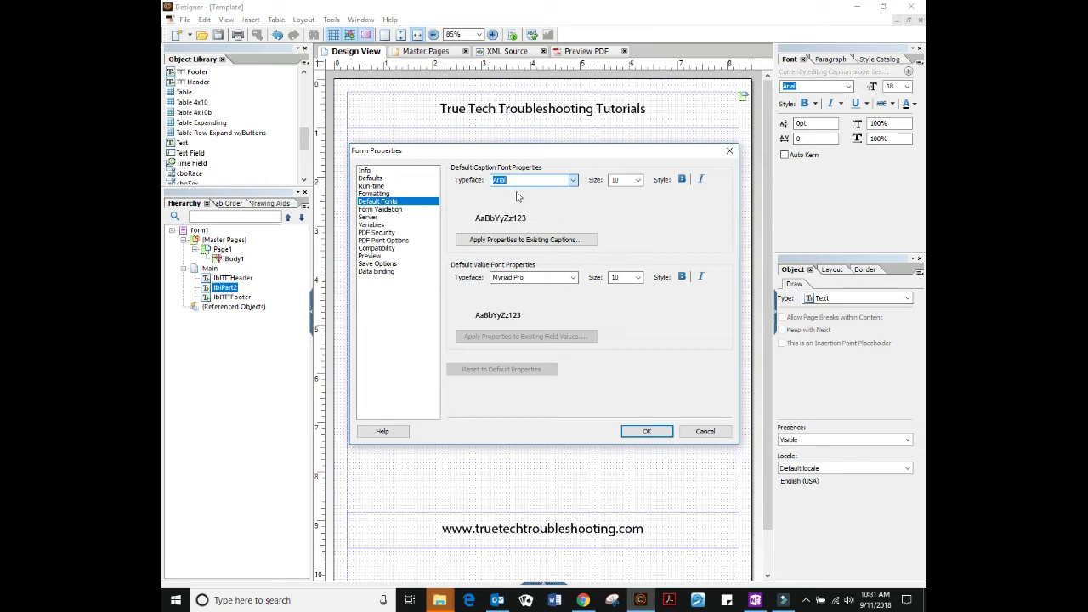
# - Set the form's default value font to Arial and apply the form properties
pyautogui.click(575, 279)
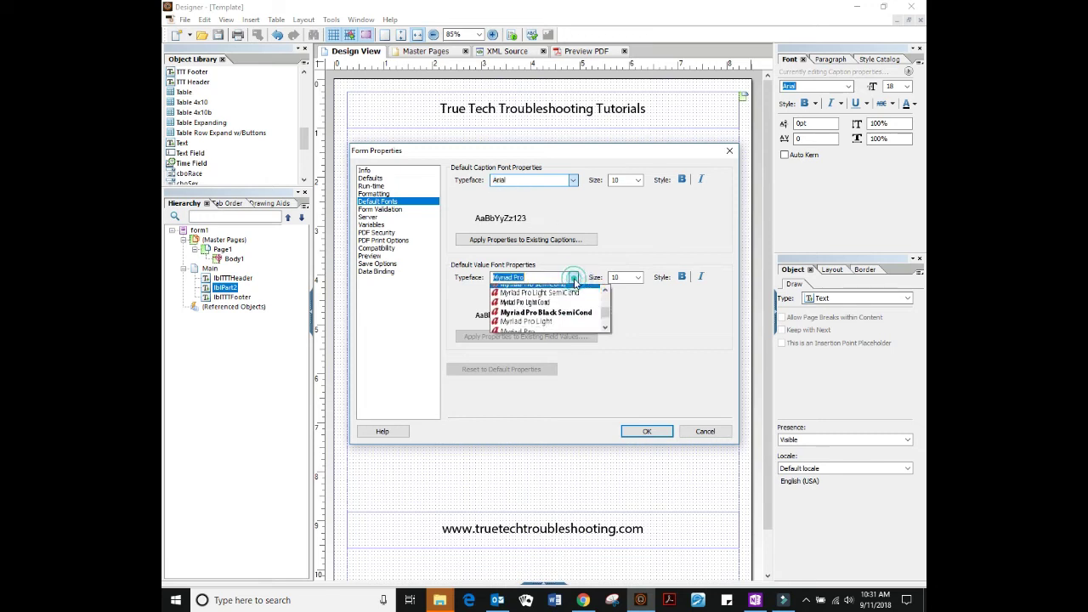
pyautogui.click(575, 281)
pyautogui.click(574, 278)
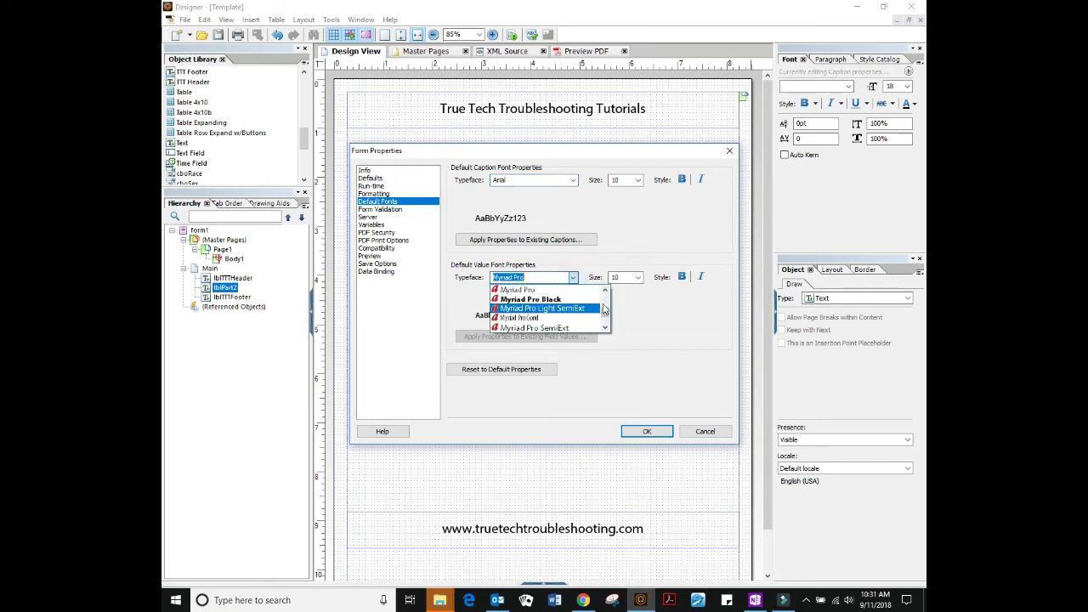
pyautogui.scroll(10, 605, 310)
pyautogui.click(545, 293)
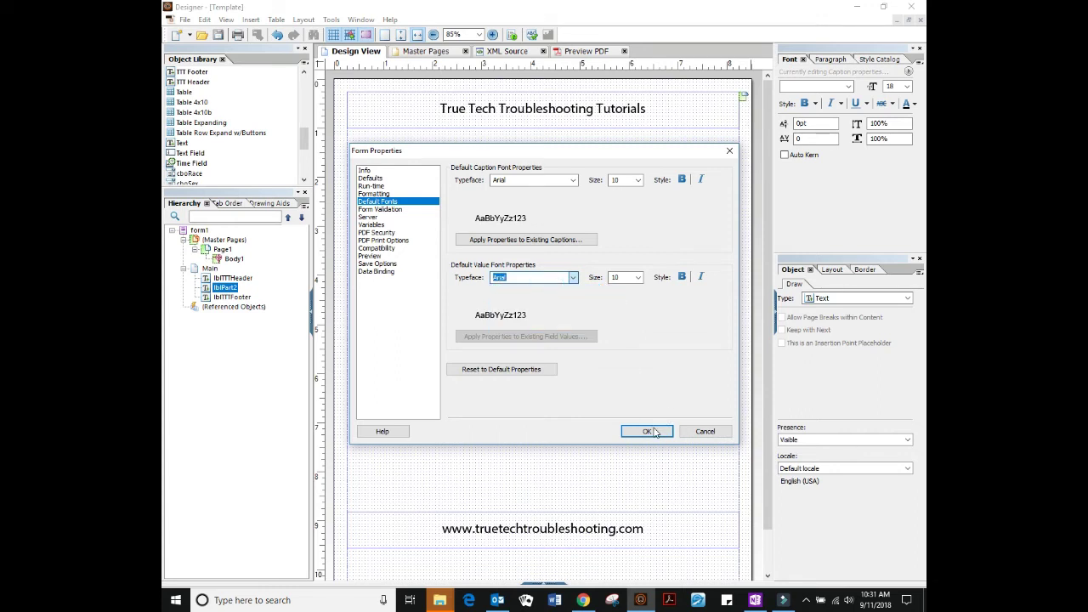
pyautogui.click(648, 431)
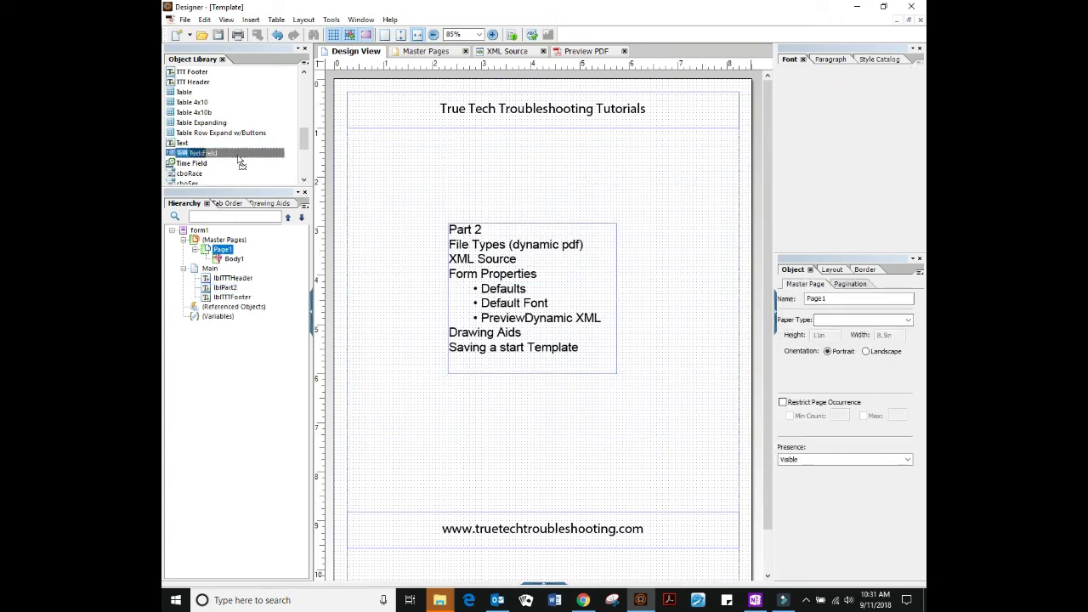
# - Place a Text Field above the outline text and switch font editing to the field's value only
pyautogui.moveTo(241, 163); pyautogui.dragTo(524, 172)
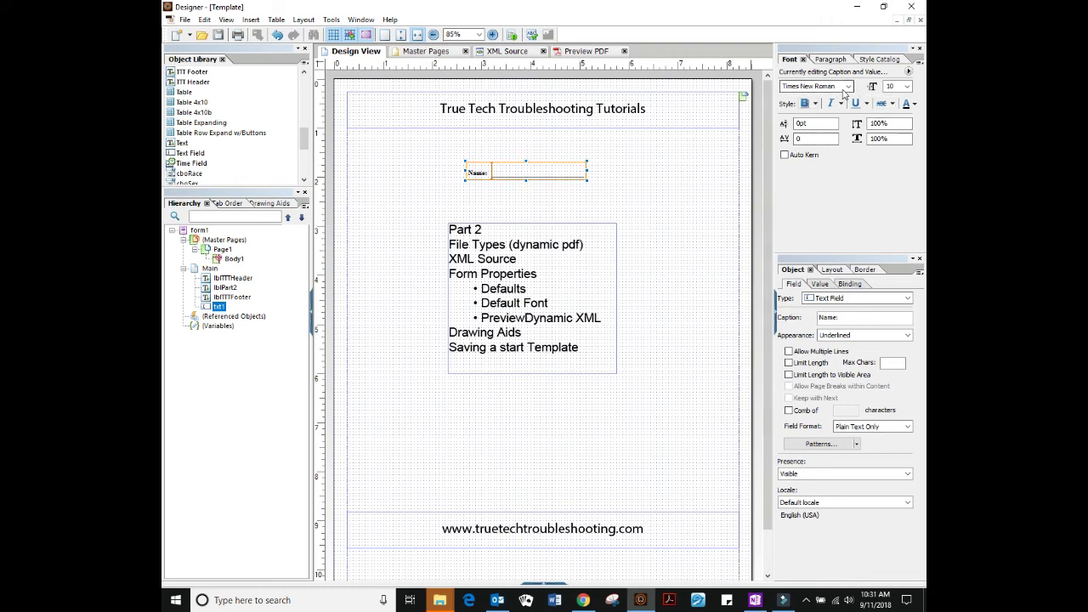
pyautogui.click(908, 71)
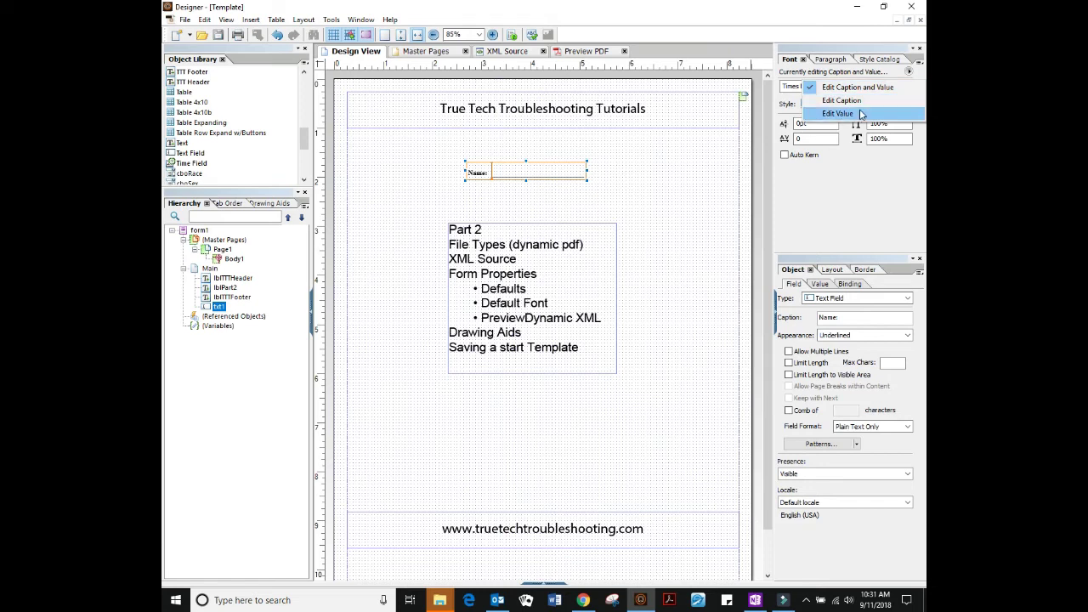
pyautogui.click(861, 114)
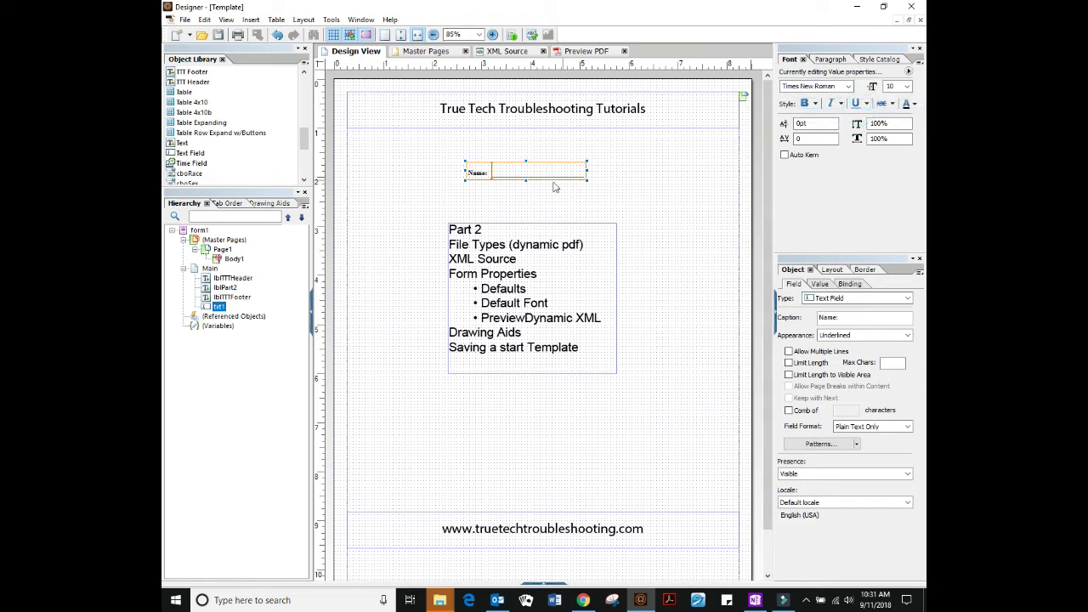
pyautogui.moveTo(522, 171)
pyautogui.mouseDown()
pyautogui.moveTo(347, 177)
pyautogui.moveTo(525, 175)
pyautogui.mouseUp()
# - Place a Time Field between the name field and the outline text, and delete the name field
pyautogui.moveTo(193, 163); pyautogui.dragTo(467, 200)
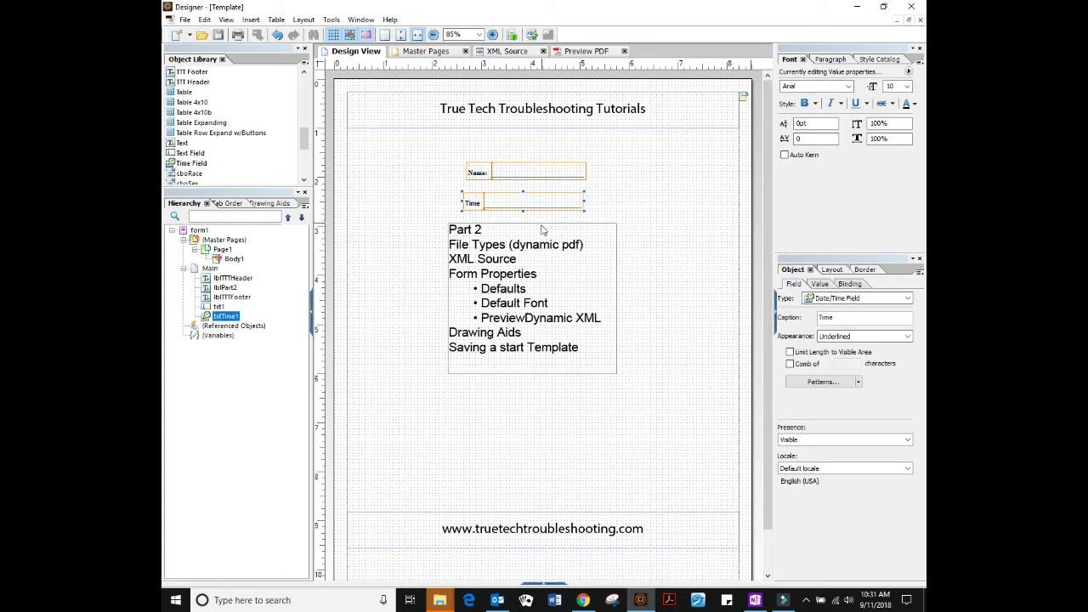
pyautogui.click(523, 174)
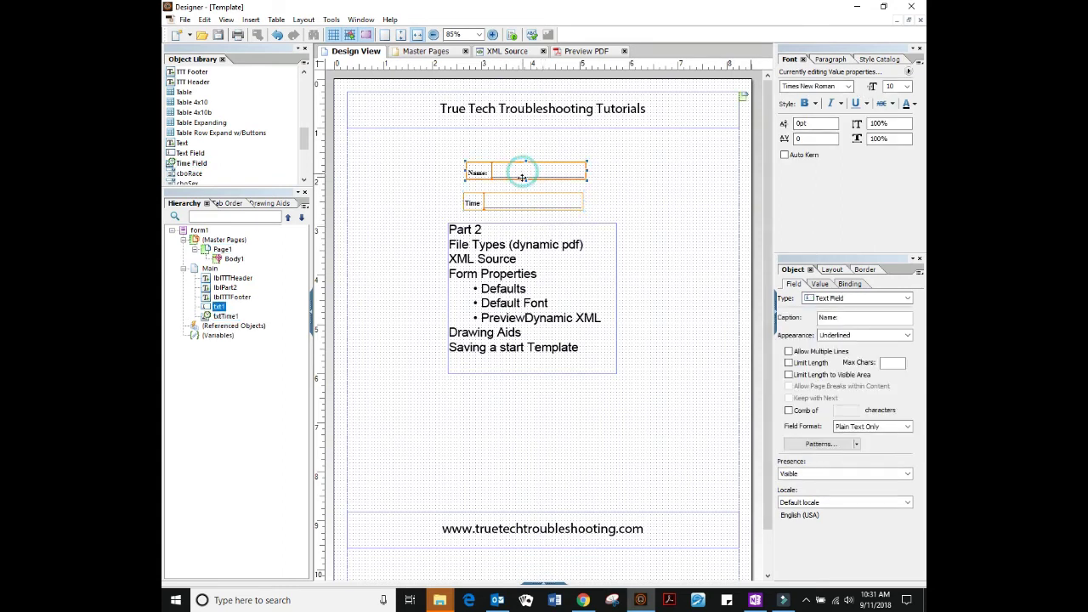
pyautogui.press('Delete')
pyautogui.click(545, 200)
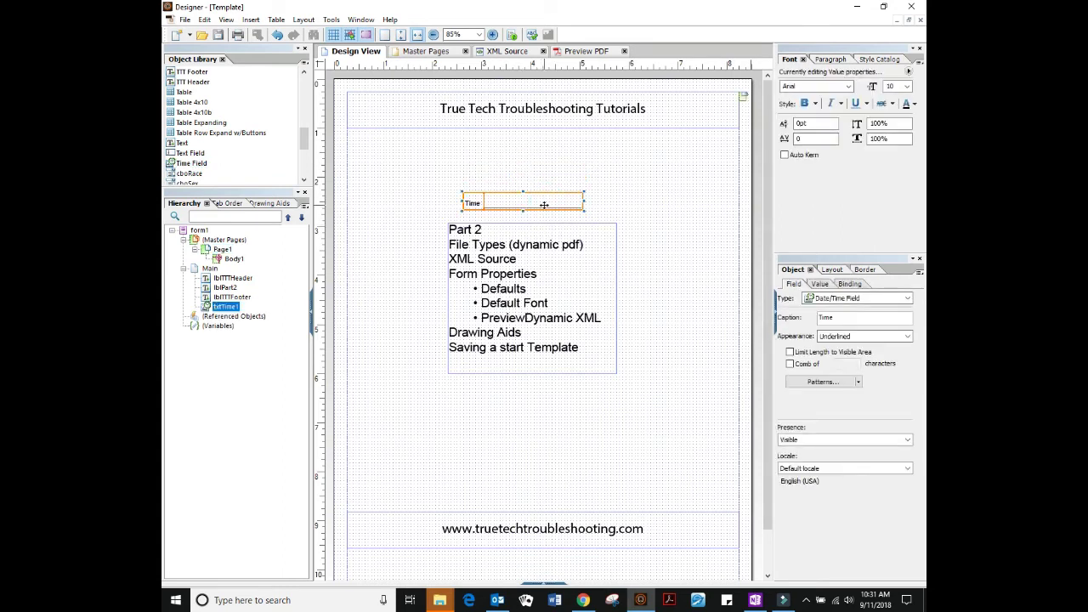
pyautogui.click(399, 187)
# - Place another Text Field above the Time field to compare its font, and delete both fields
pyautogui.click(189, 154)
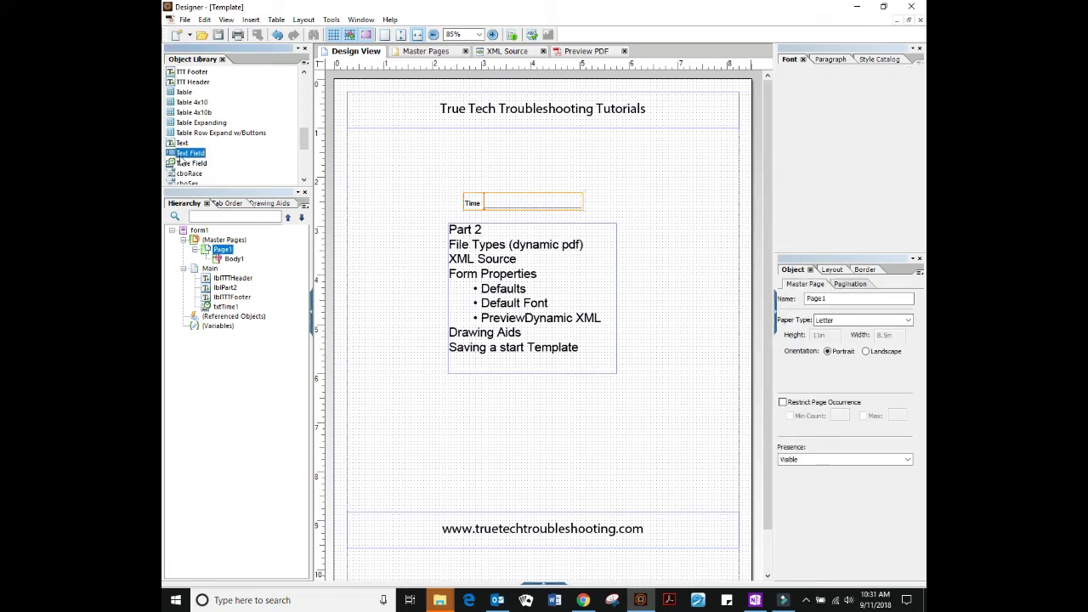
pyautogui.click(484, 160)
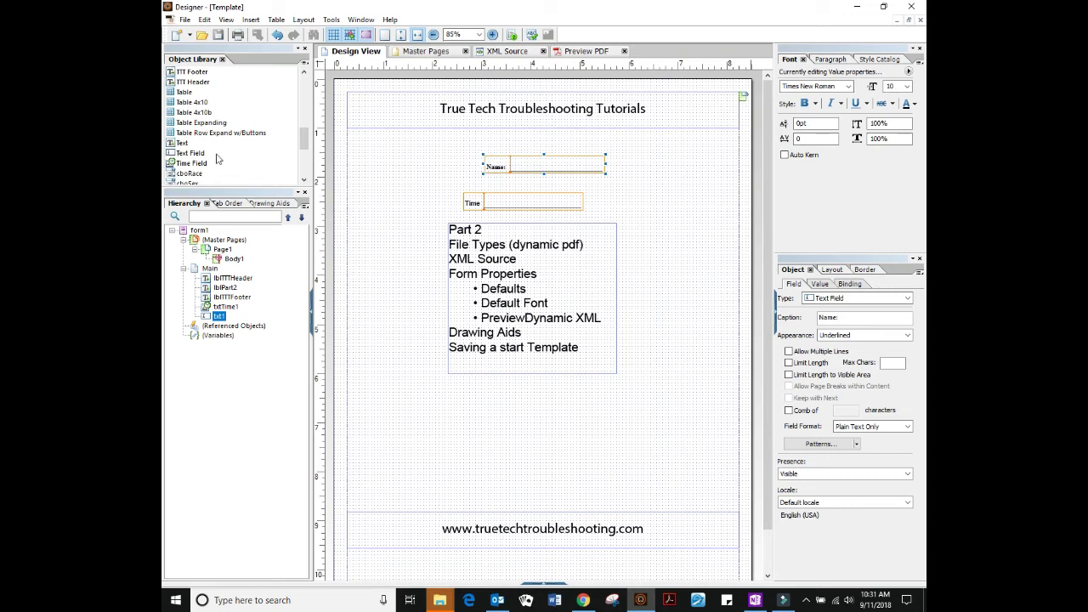
pyautogui.press('Delete')
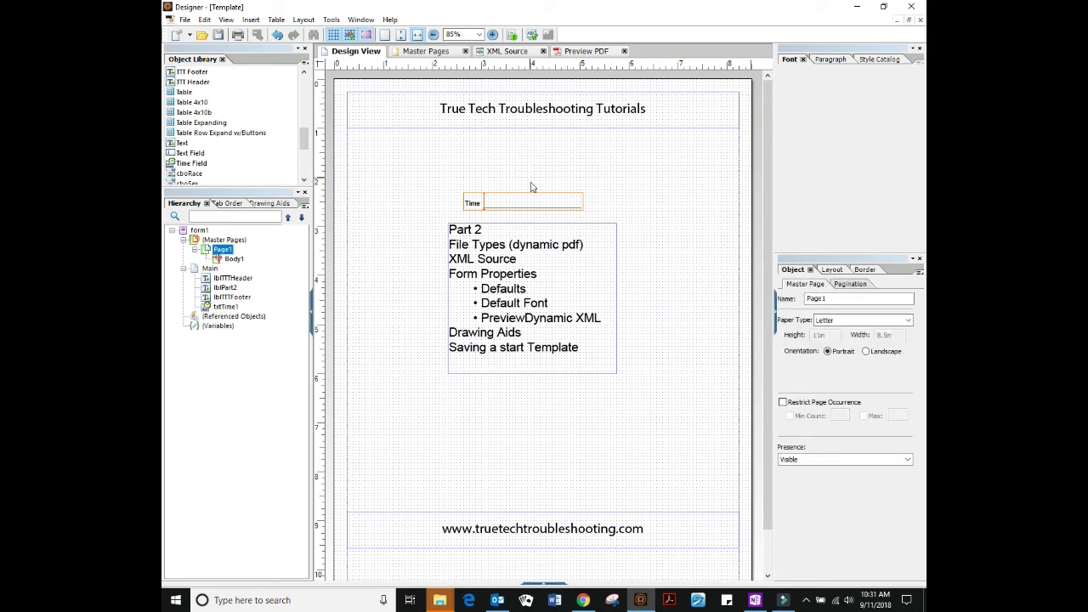
pyautogui.click(529, 199)
pyautogui.press('Delete')
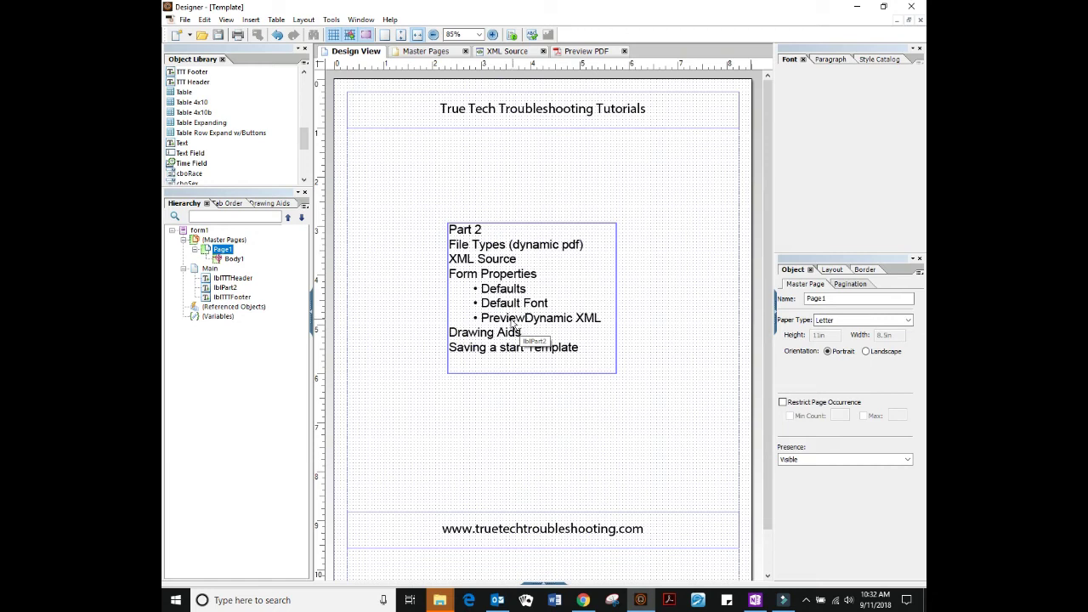
# - Set the form properties to preview the Adobe XML form as Dynamic XML Form, and check the form in the PDF preview
pyautogui.click(185, 19)
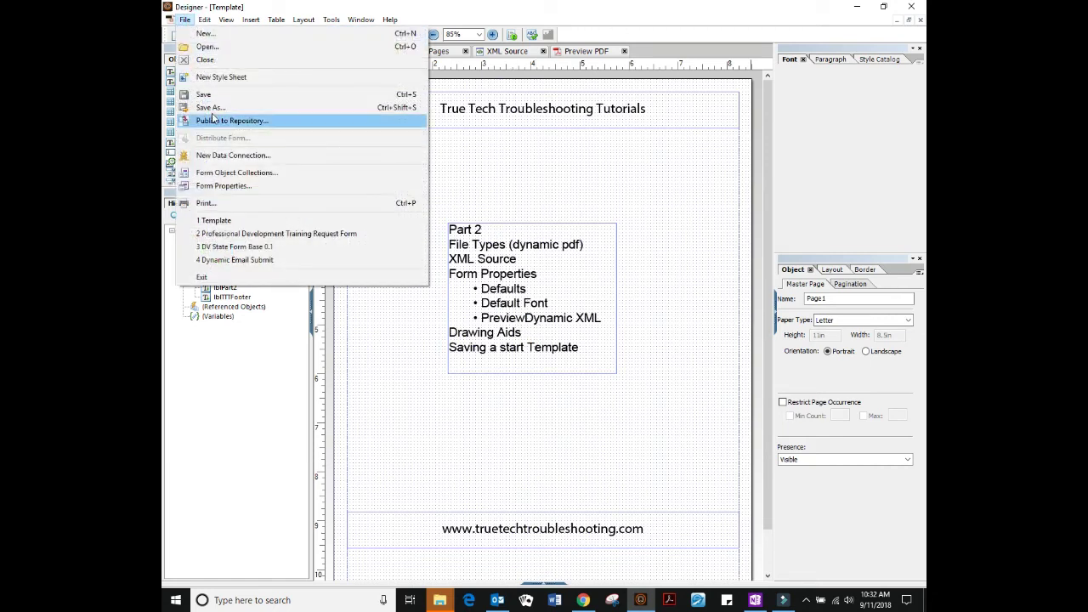
pyautogui.press('Escape')
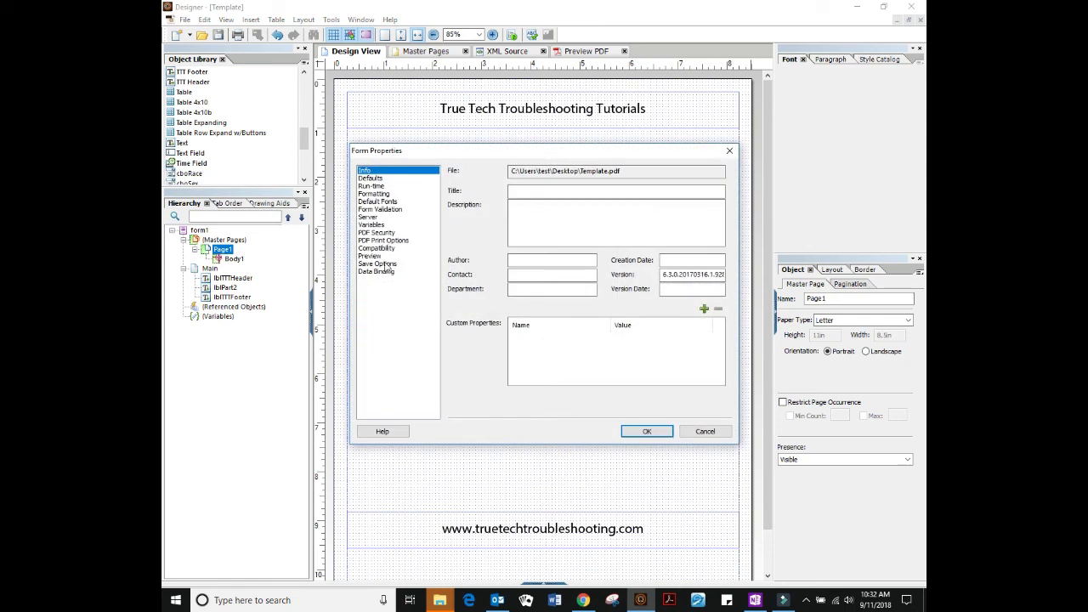
pyautogui.click(375, 256)
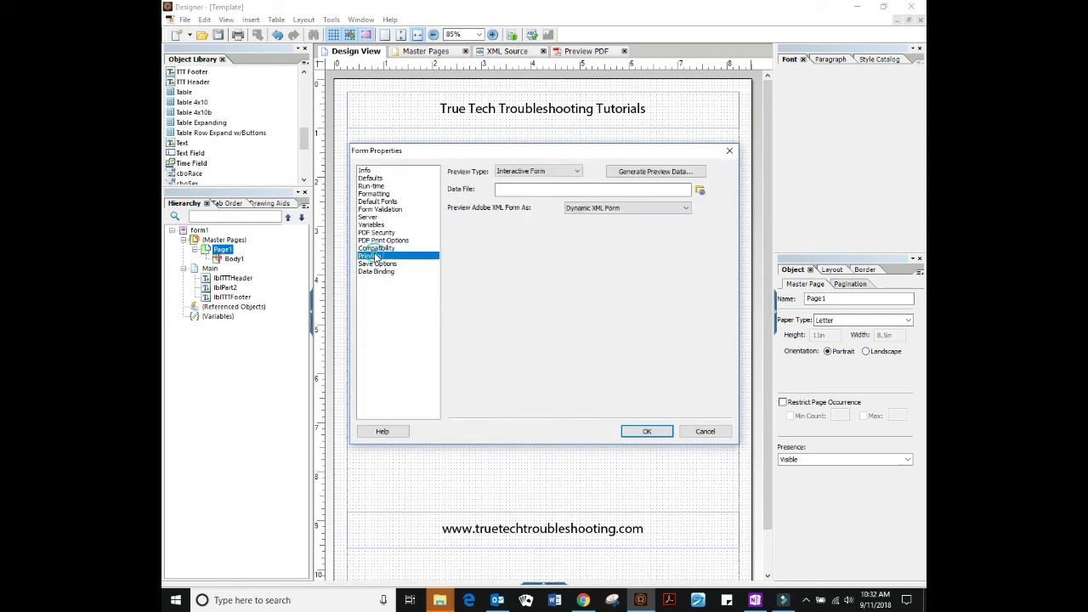
pyautogui.click(630, 208)
pyautogui.click(620, 226)
pyautogui.click(621, 209)
pyautogui.click(612, 226)
pyautogui.click(647, 430)
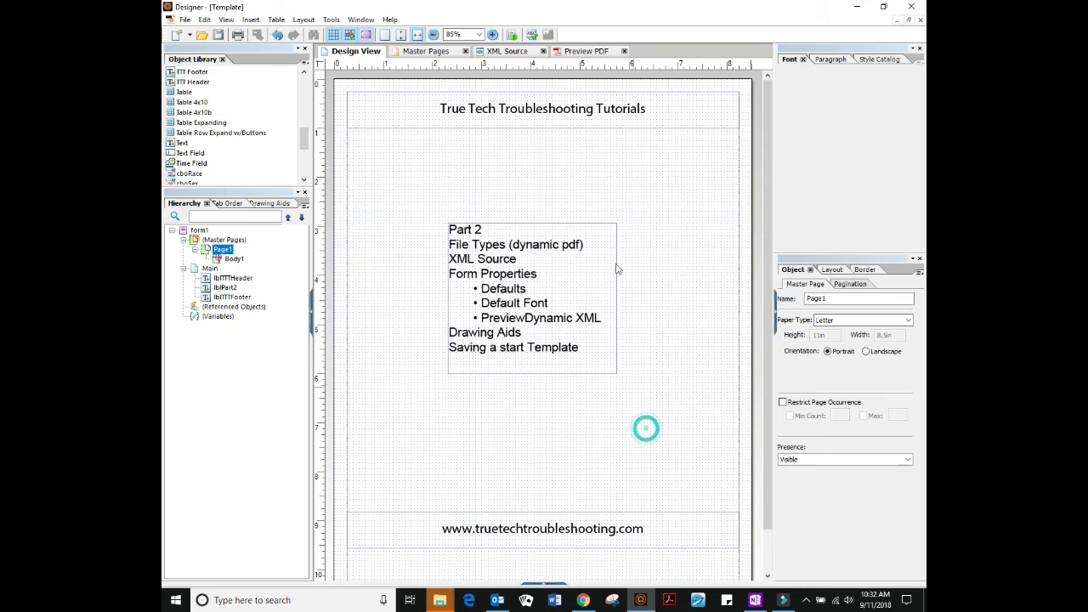
pyautogui.click(583, 52)
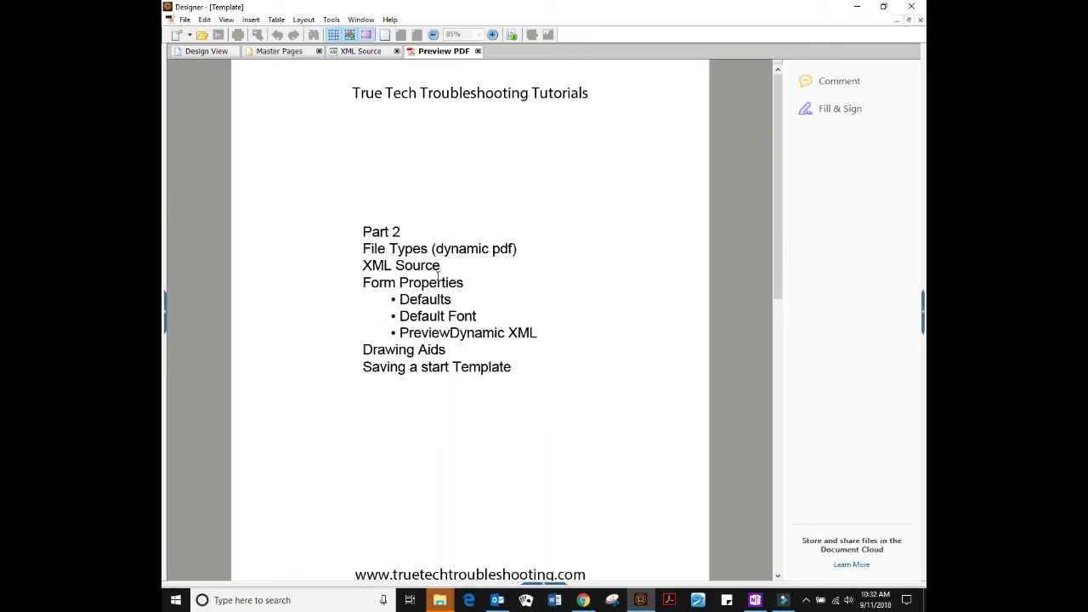
pyautogui.click(211, 53)
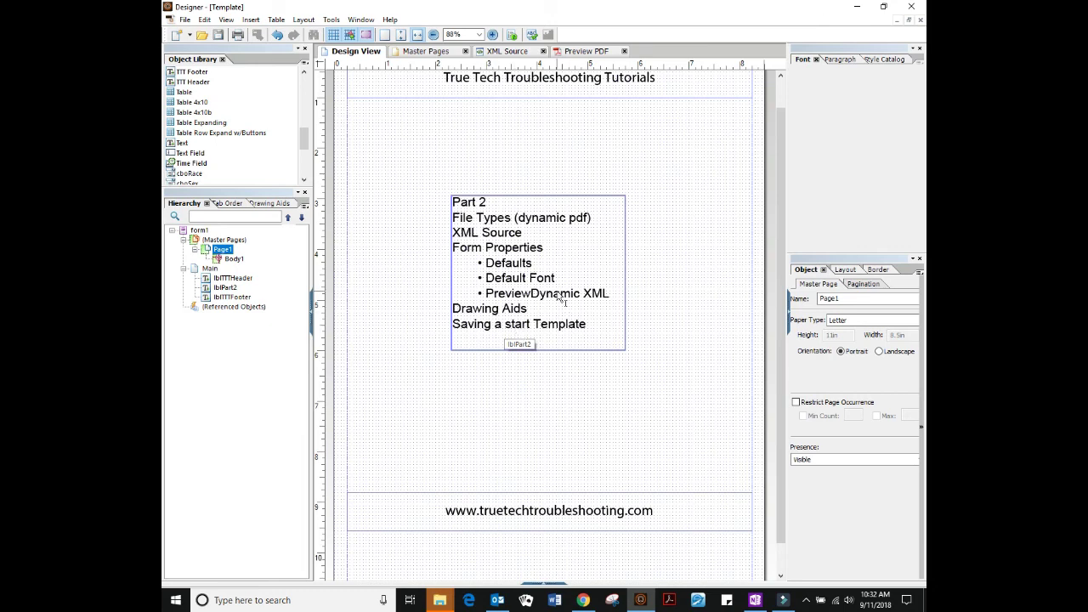
# - Delete the lblPart2 outline text object from the page
pyautogui.click(583, 193)
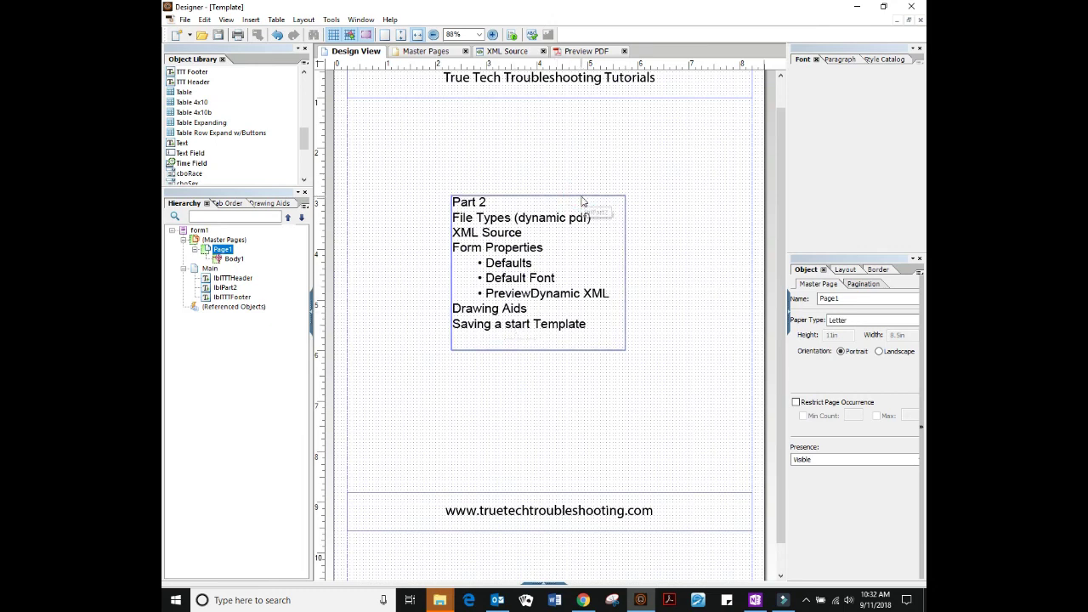
pyautogui.click(582, 200)
pyautogui.press('Delete')
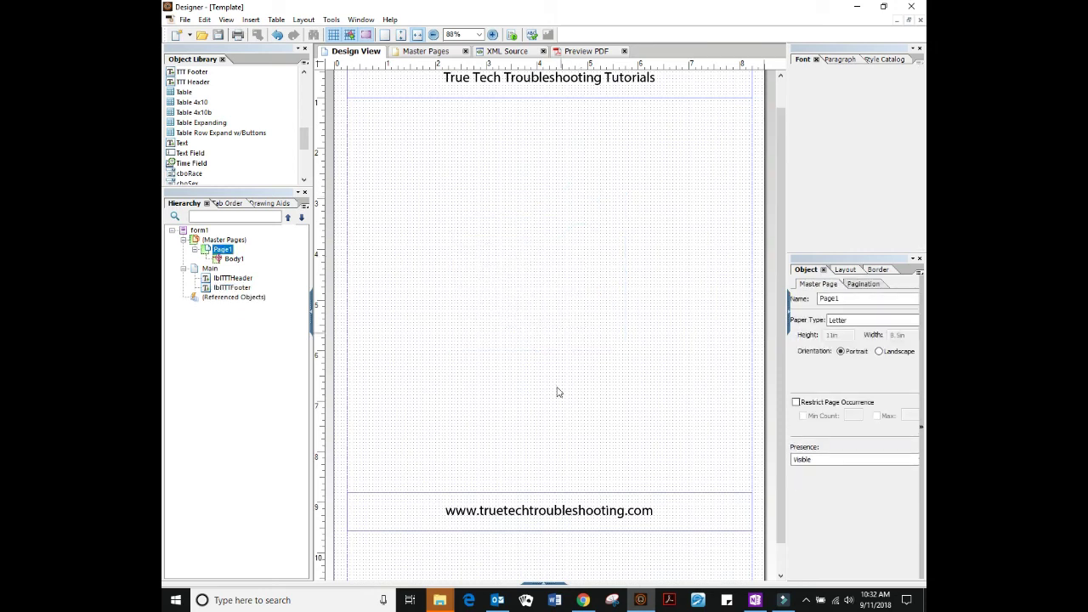
pyautogui.click(588, 500)
pyautogui.press('Delete')
pyautogui.click(511, 82)
pyautogui.press('Delete')
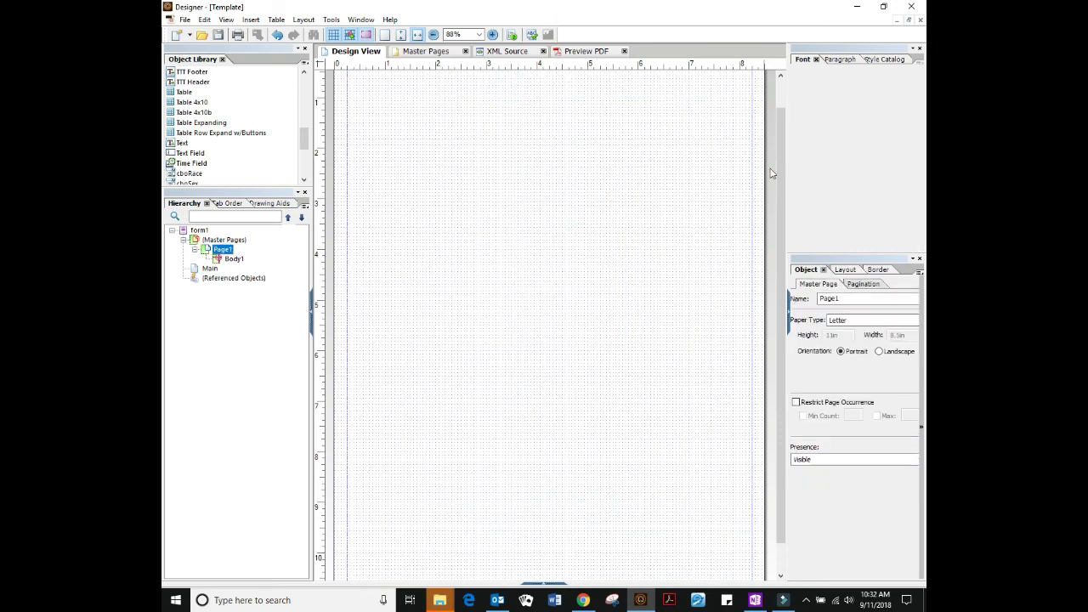
pyautogui.moveTo(783, 136); pyautogui.dragTo(783, 98)
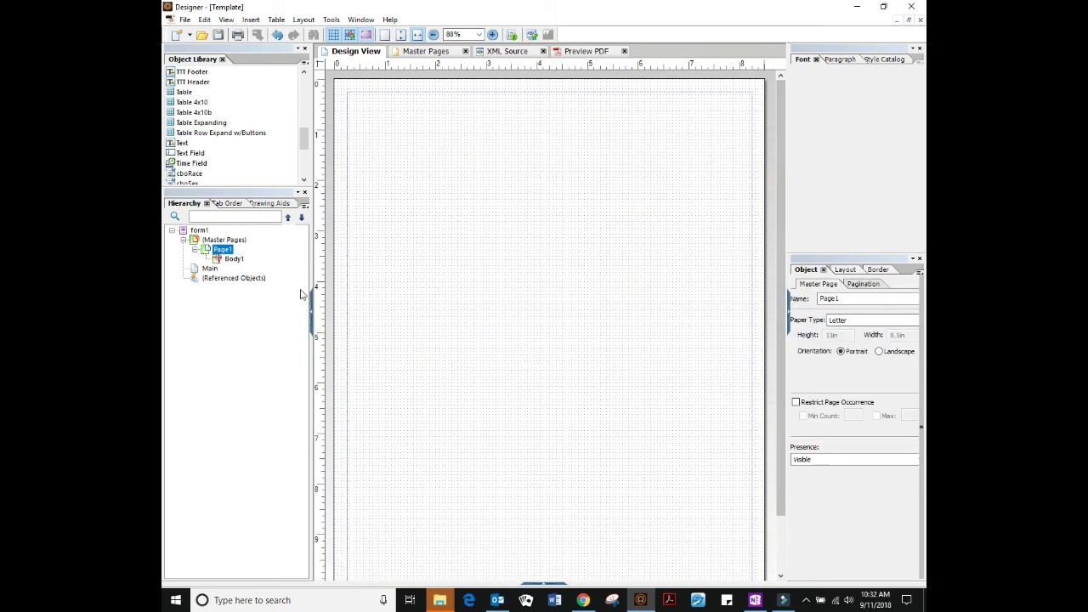
pyautogui.click(207, 270)
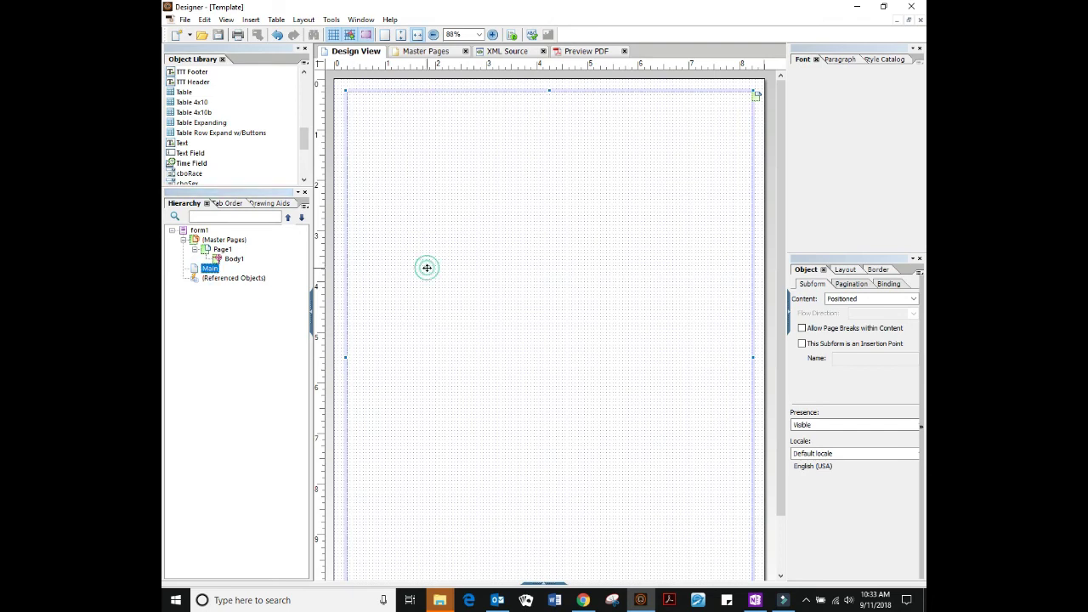
# - Save the form to the Desktop as Template in Adobe Dynamic XML Form (*.pdf) format, replacing the existing file
pyautogui.click(185, 19)
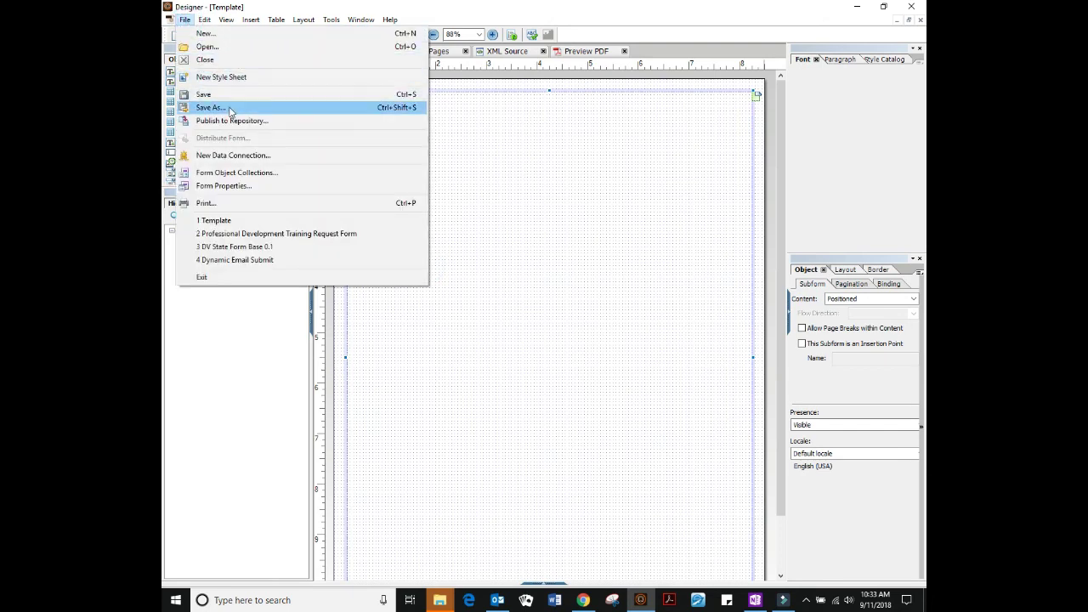
pyautogui.click(223, 106)
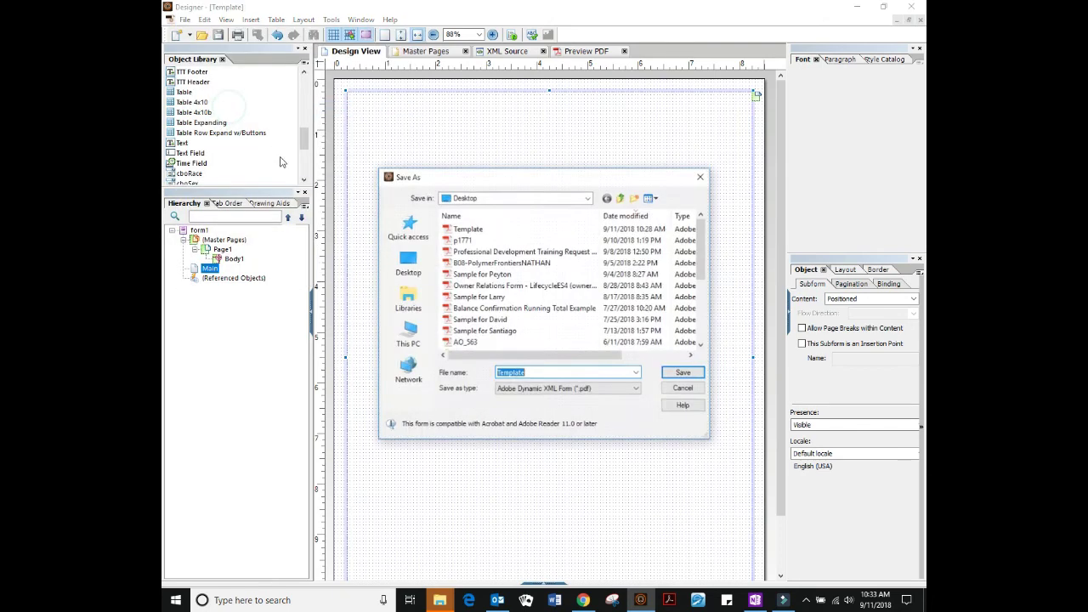
pyautogui.click(684, 372)
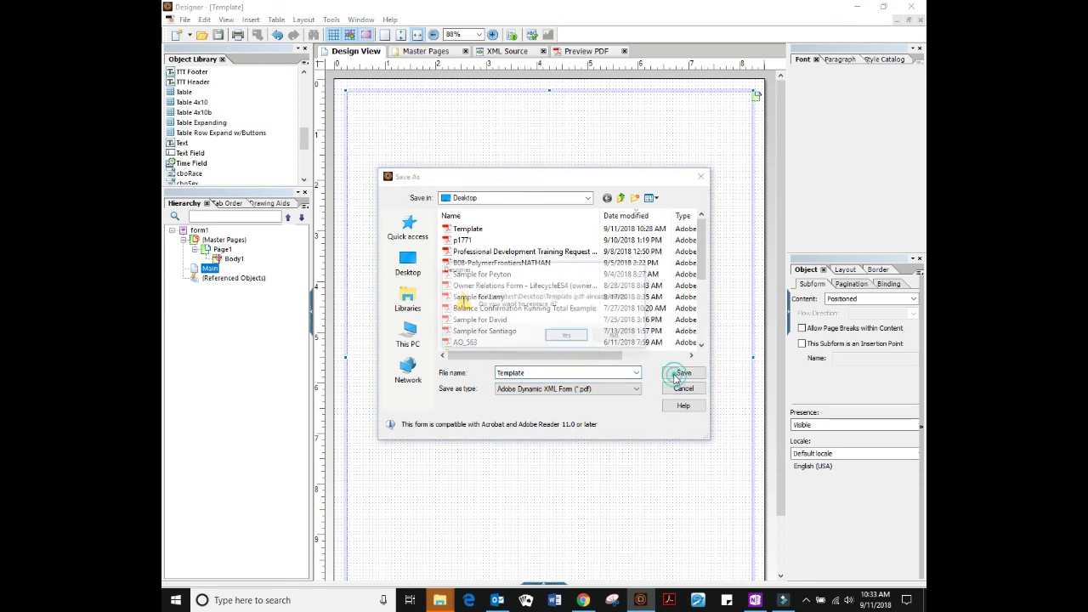
pyautogui.click(583, 340)
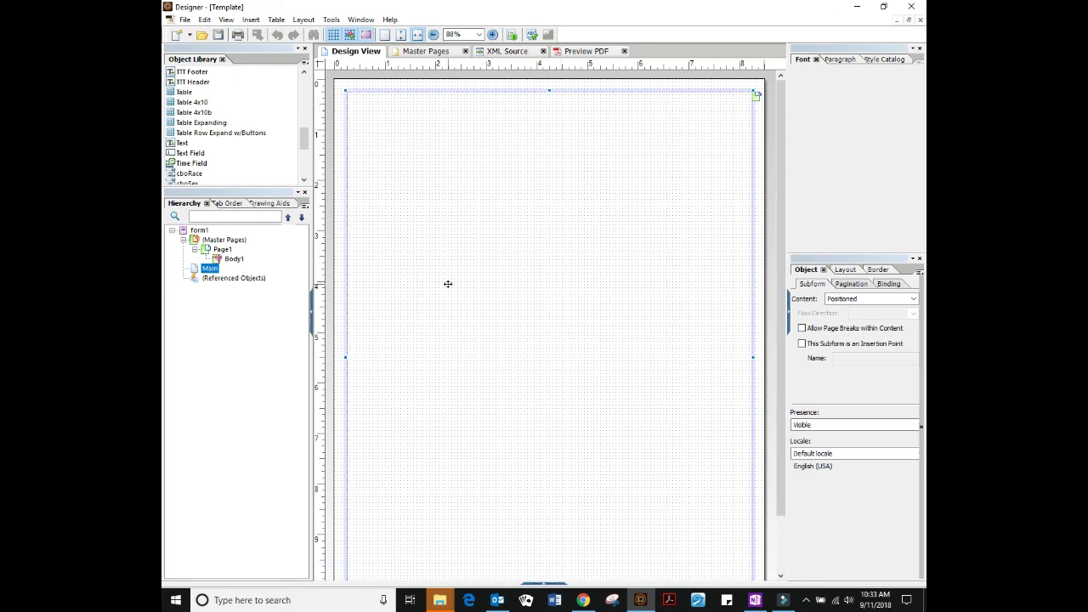
# - Display the grid and ruler settings, and close and reopen the Template file to compare them
pyautogui.click(268, 203)
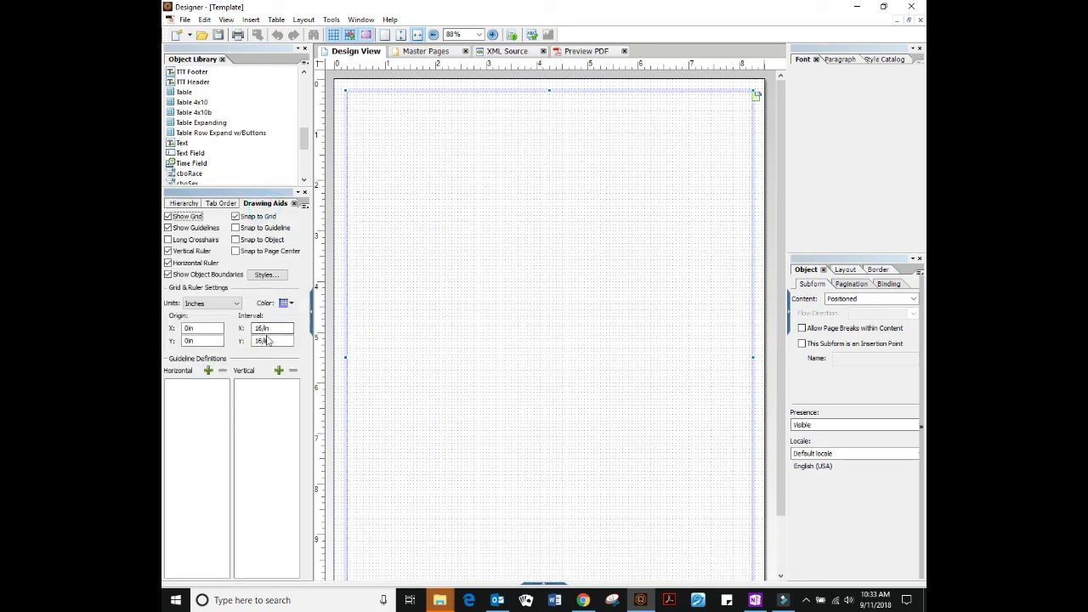
pyautogui.click(185, 18)
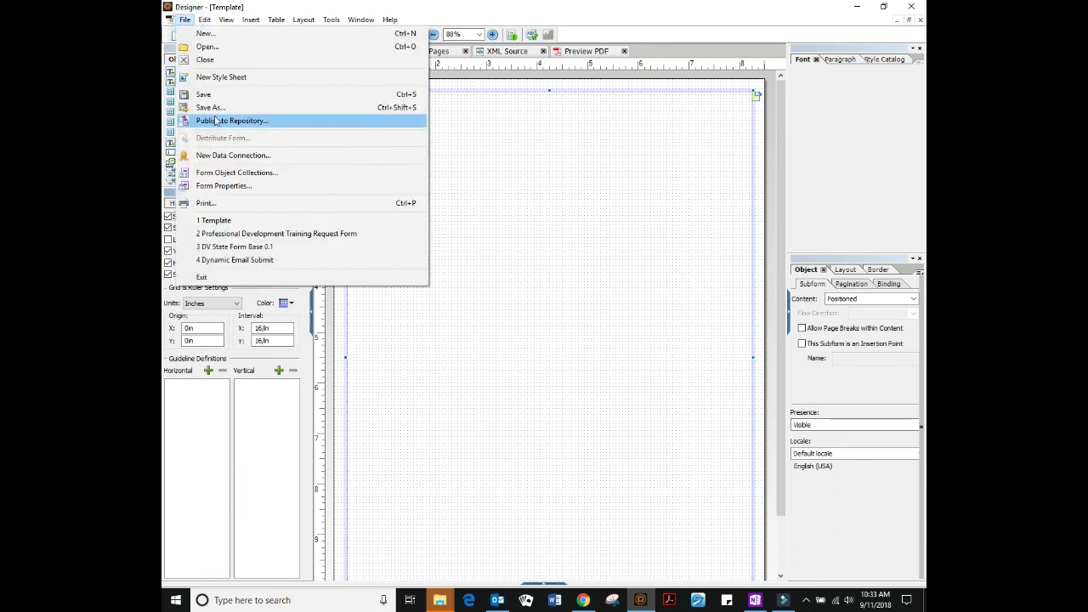
pyautogui.click(206, 60)
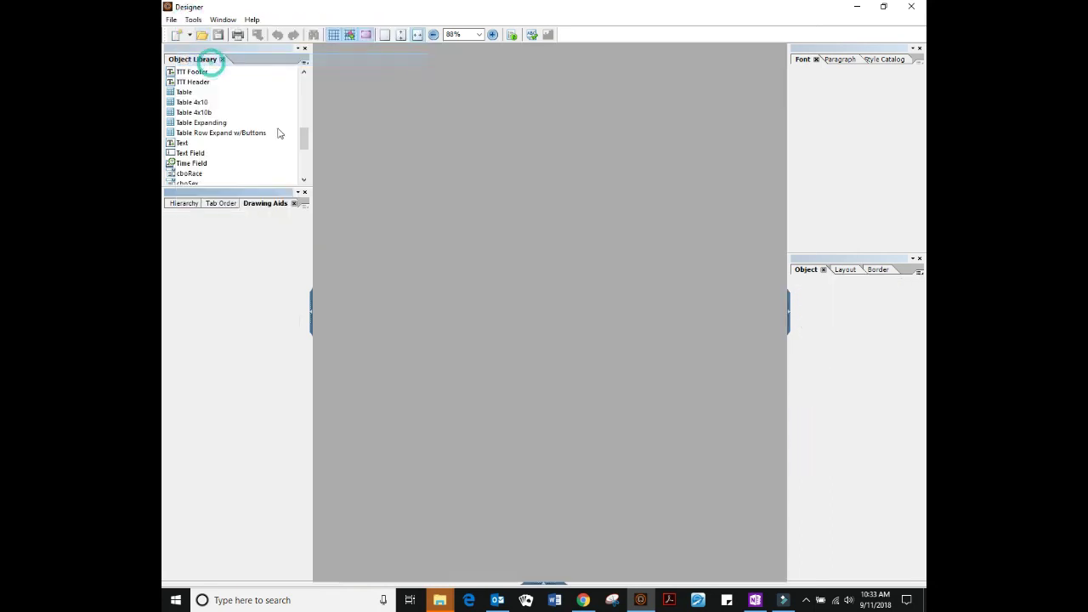
pyautogui.click(178, 19)
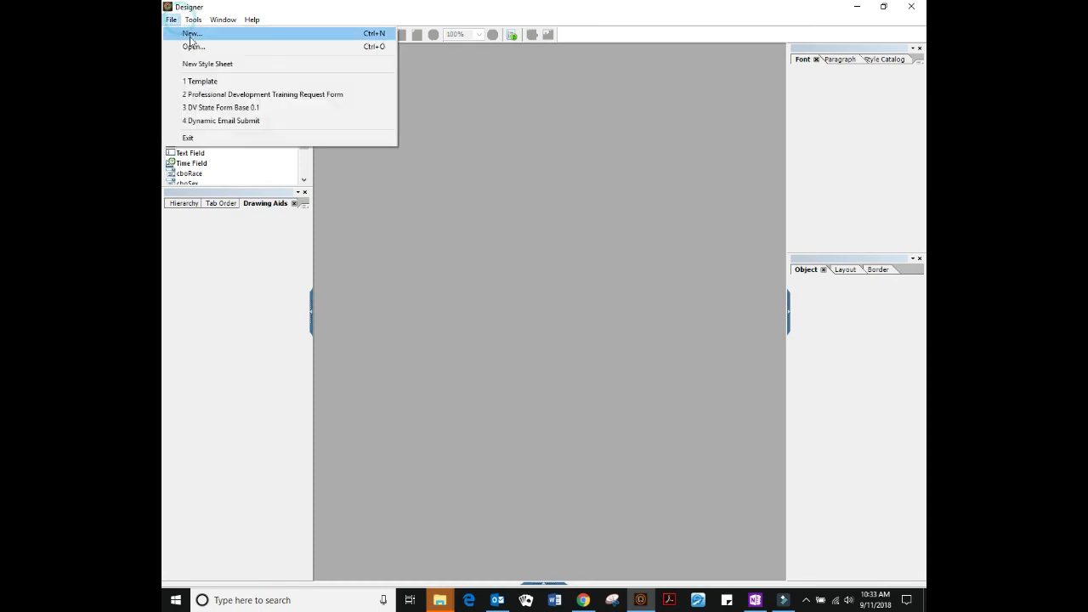
pyautogui.click(214, 82)
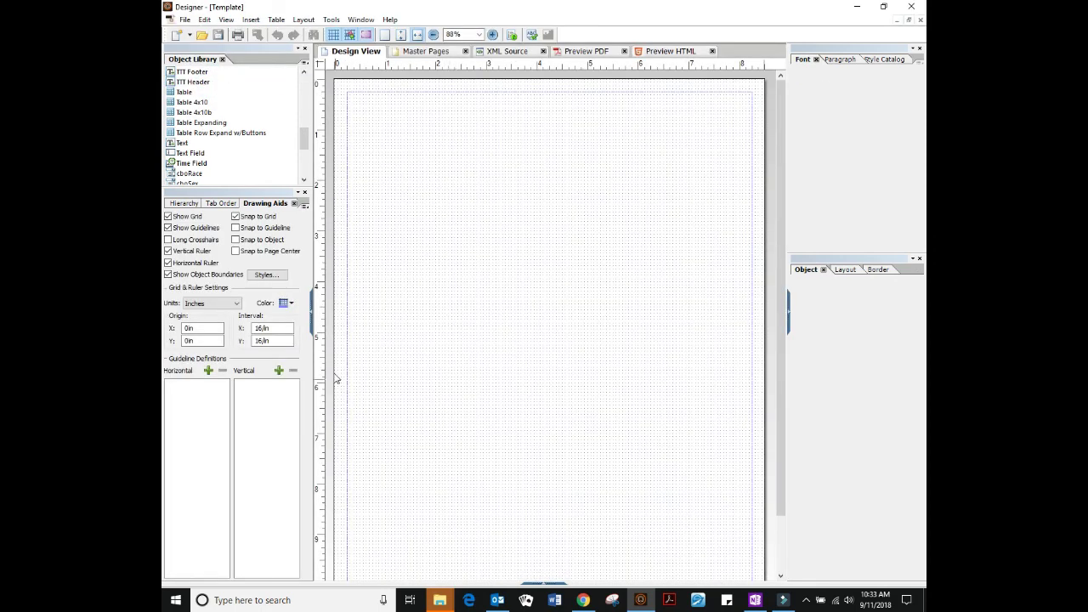
# - Show the reopened template's object hierarchy and close the HTML preview view
pyautogui.click(183, 203)
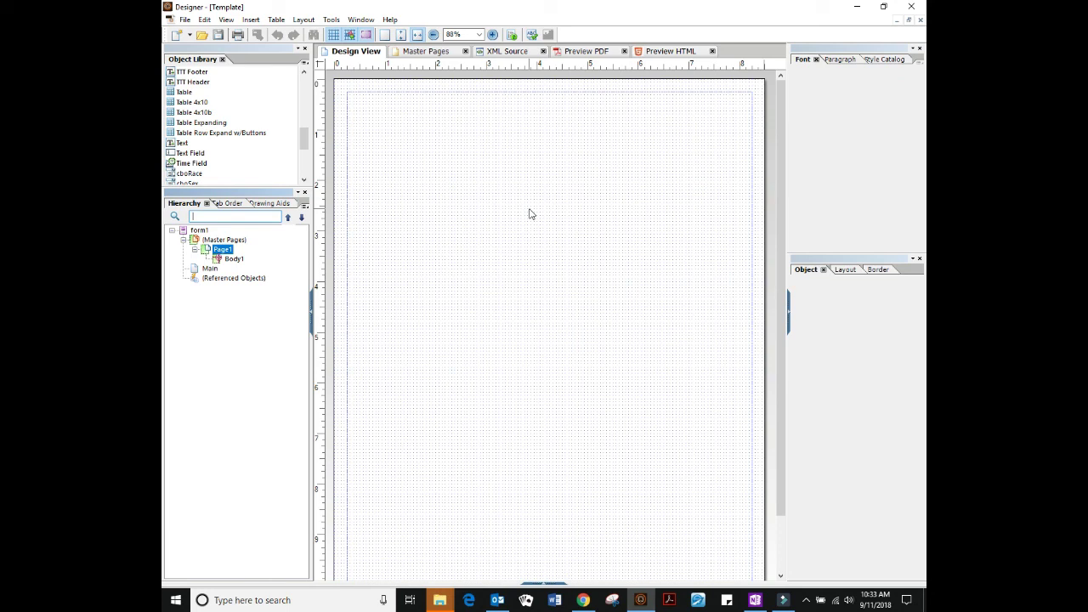
pyautogui.click(713, 51)
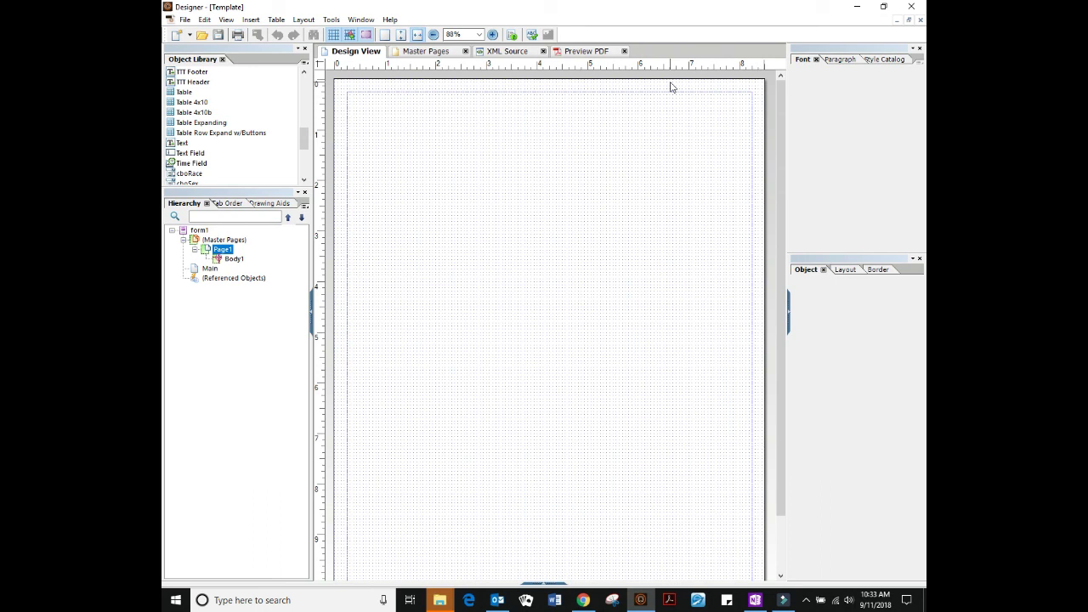